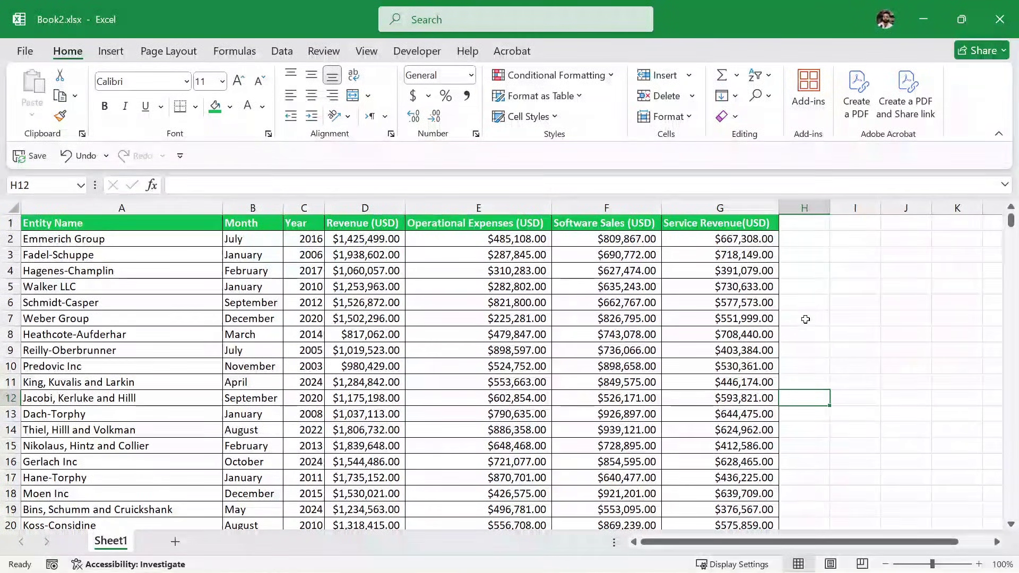
Inspect the entity, month, year, revenue, expense and sales cells across rows 5-8, scrolling the table.
{"action": "left_click", "coordinate": [86, 282]}
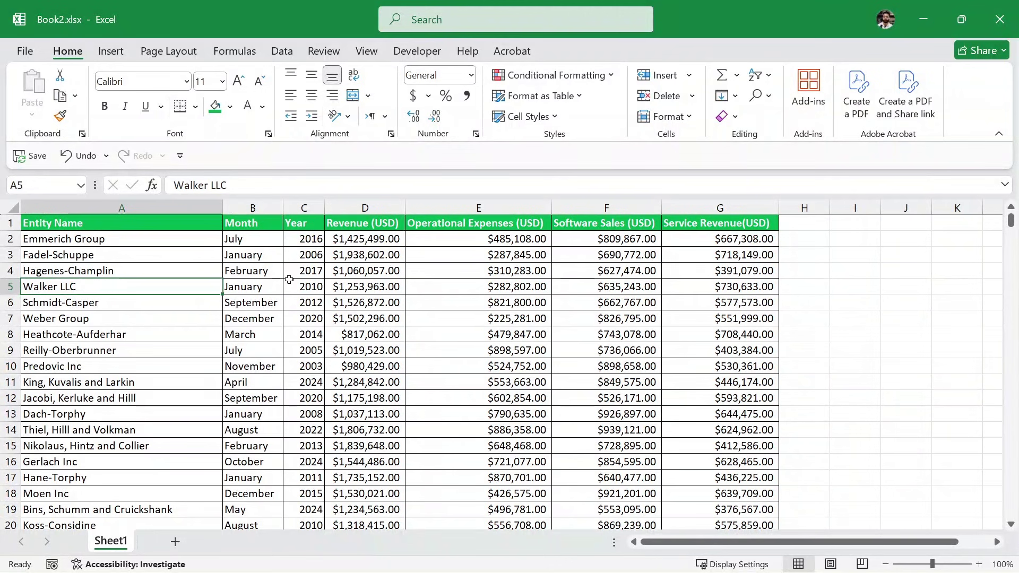
{"action": "left_click", "coordinate": [253, 289]}
{"action": "left_click", "coordinate": [304, 297]}
{"action": "left_click", "coordinate": [385, 302]}
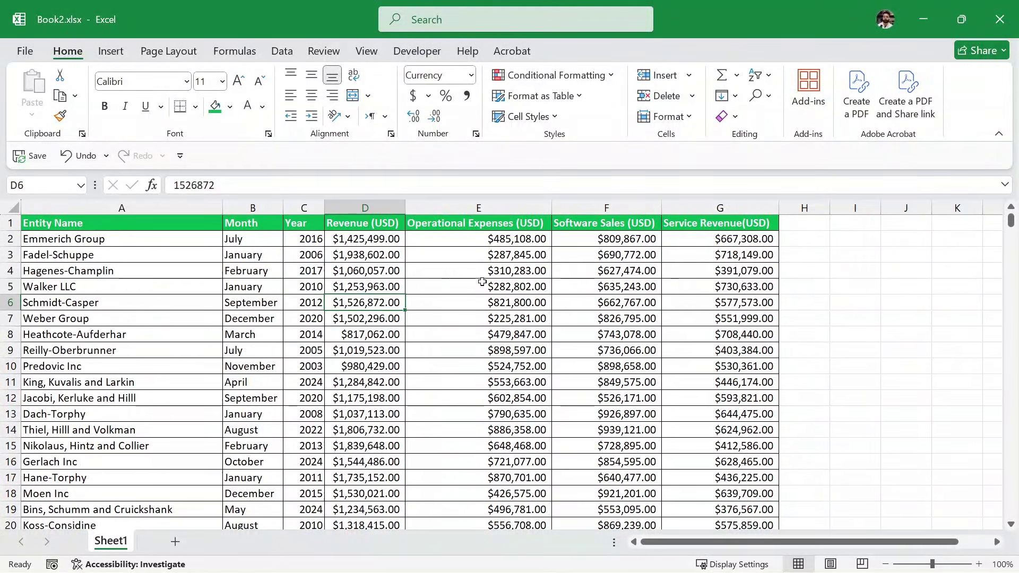
{"action": "left_click", "coordinate": [494, 298]}
{"action": "left_click", "coordinate": [626, 318]}
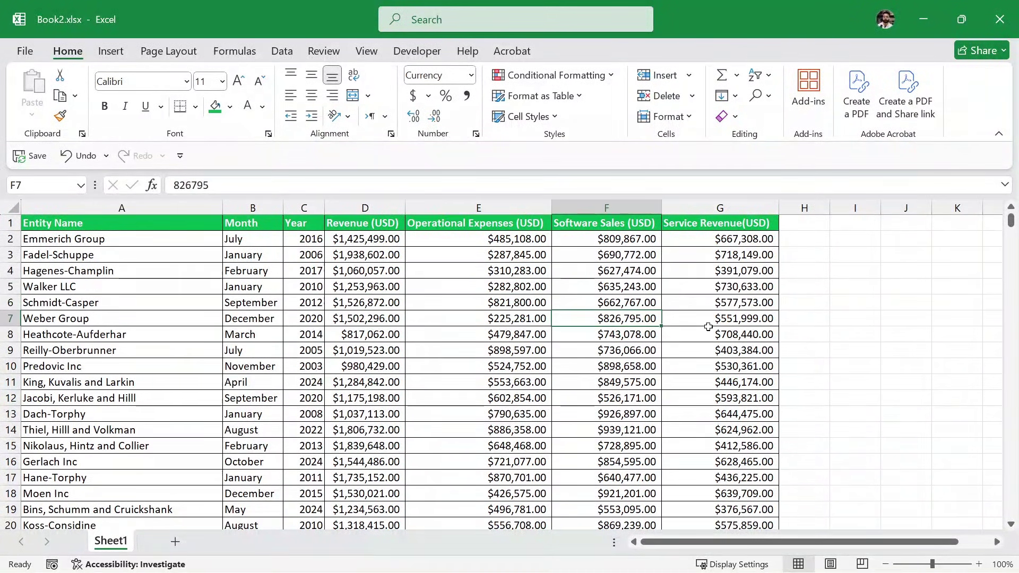
{"action": "left_click", "coordinate": [696, 335]}
{"action": "scroll", "coordinate": [453, 342], "scroll_direction": "down", "scroll_amount": 20}
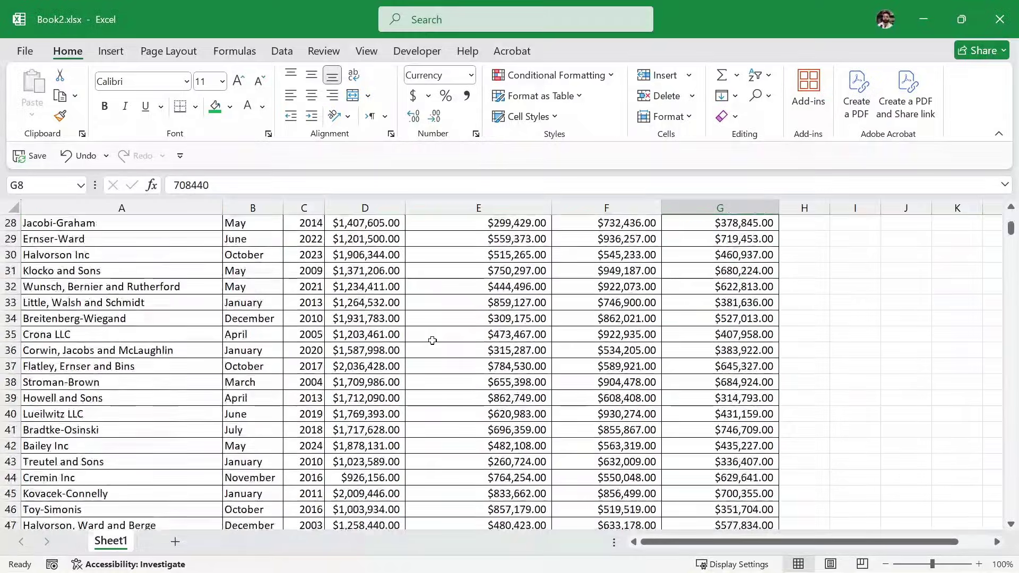
{"action": "scroll", "coordinate": [419, 341], "scroll_direction": "up", "scroll_amount": 15}
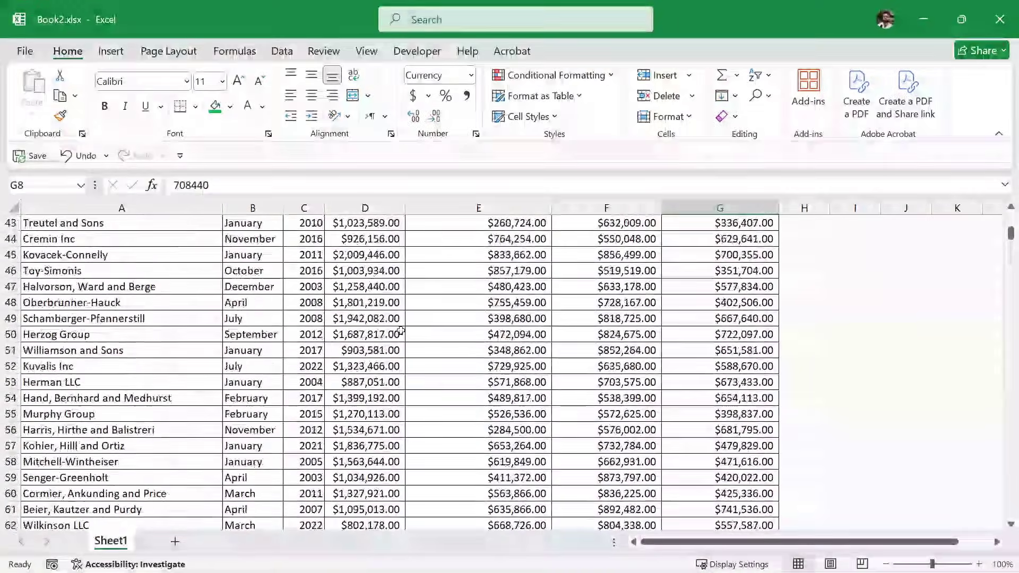
{"action": "scroll", "coordinate": [142, 328], "scroll_direction": "up", "scroll_amount": 14}
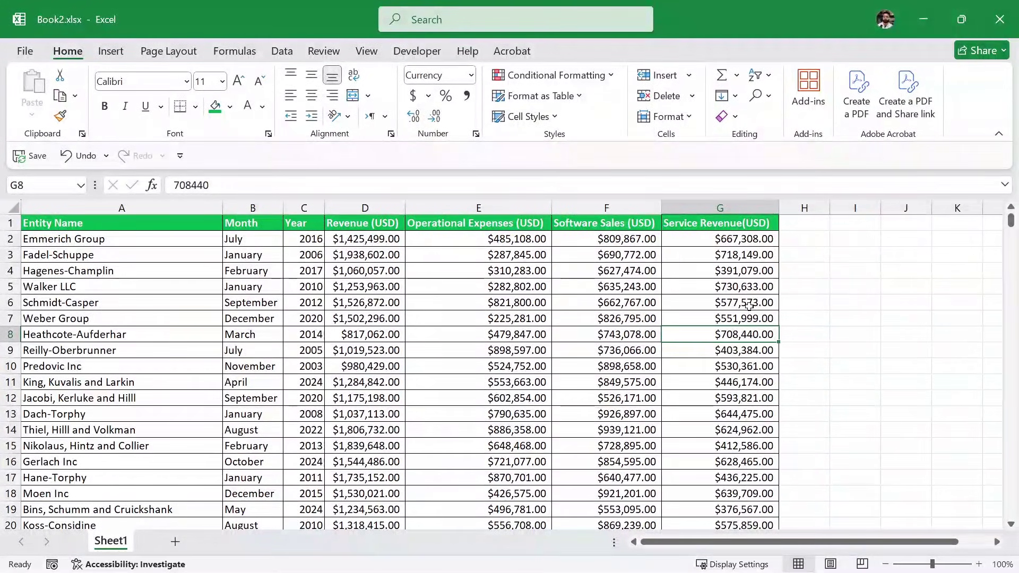
{"action": "key", "text": "ctrl+shift+r"}
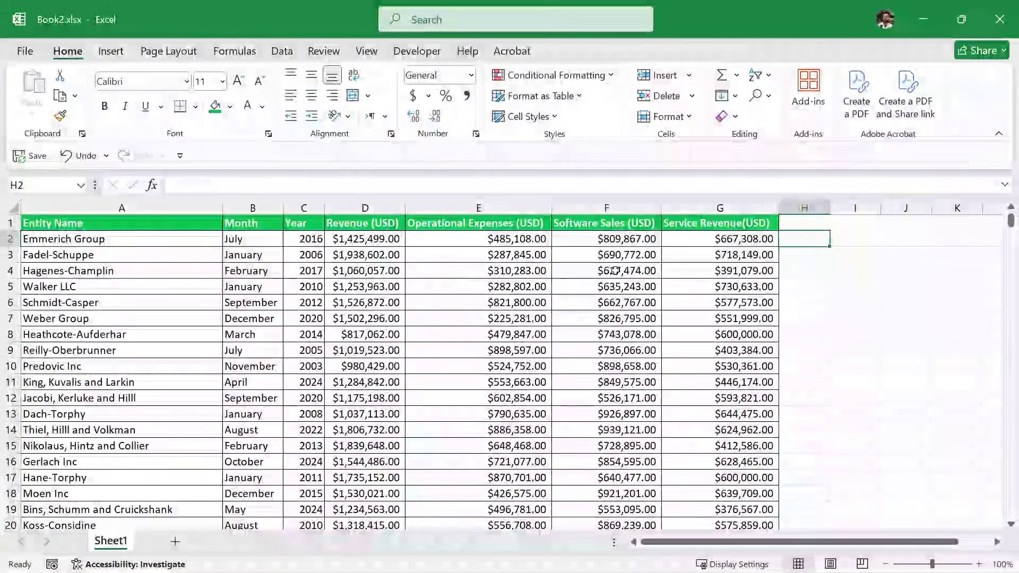
{"action": "left_click", "coordinate": [712, 239]}
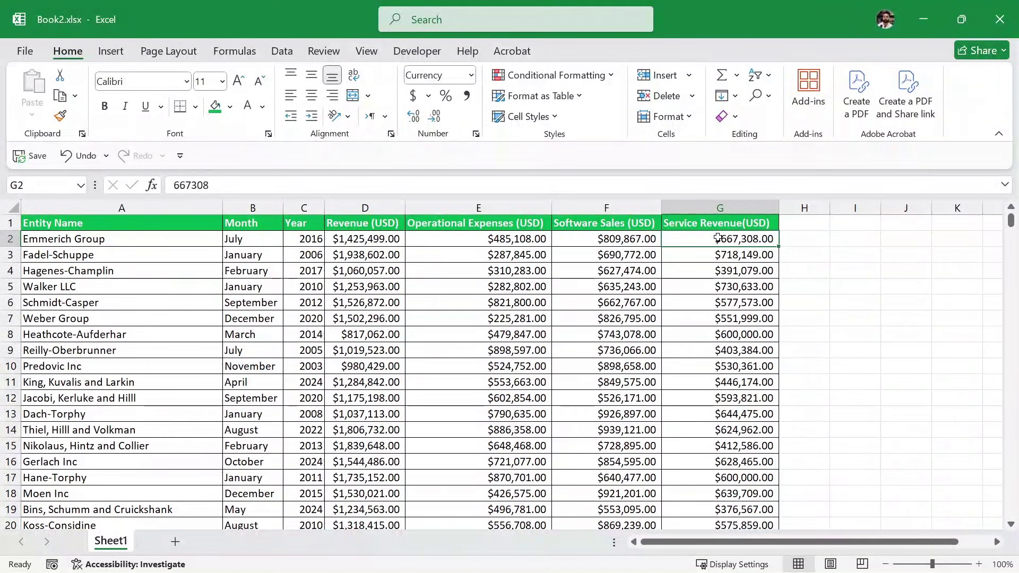
Highlight G2:G1001 values greater than 600000 with Green Fill with Dark Green Text.
{"action": "key", "text": "ctrl+shift+Down"}
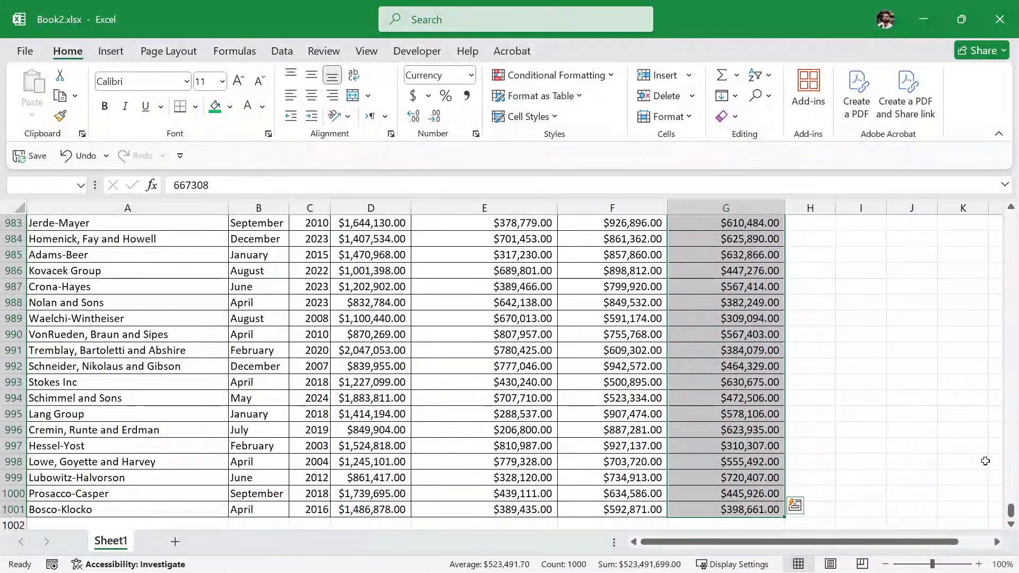
{"action": "left_click_drag", "start_coordinate": [1011, 511], "coordinate": [1001, 223]}
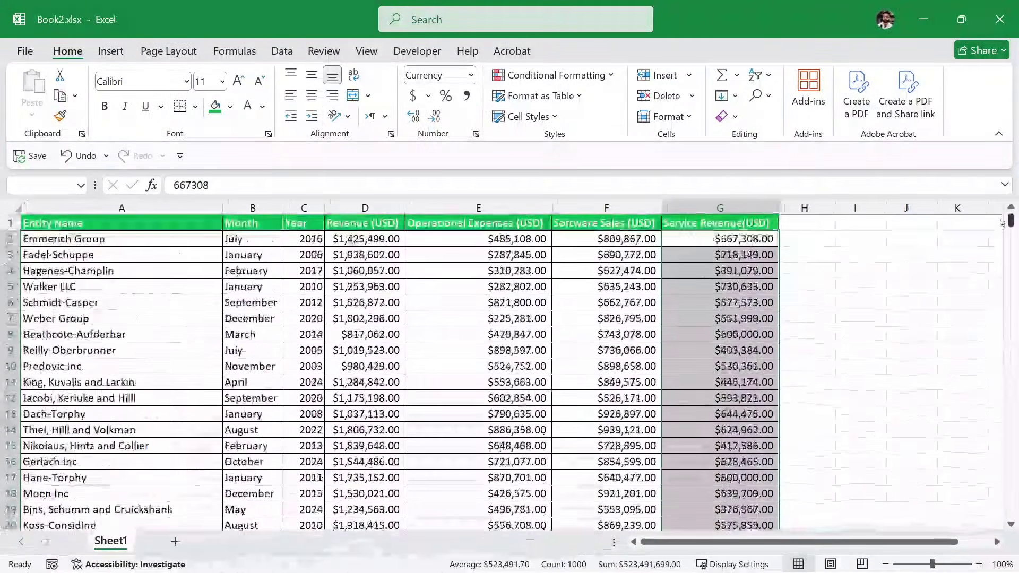
{"action": "left_click", "coordinate": [571, 80]}
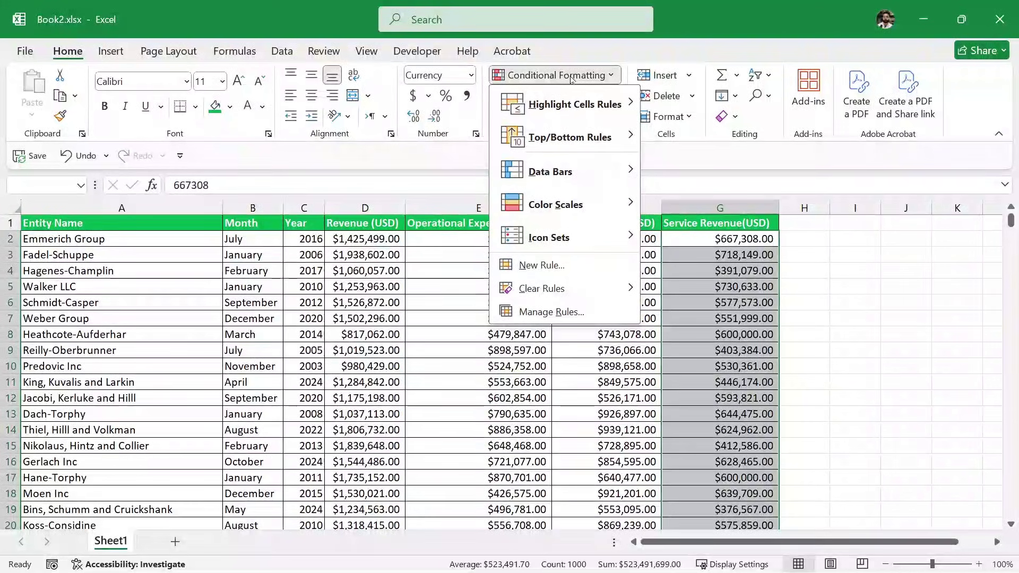
{"action": "mouse_move", "coordinate": [579, 110]}
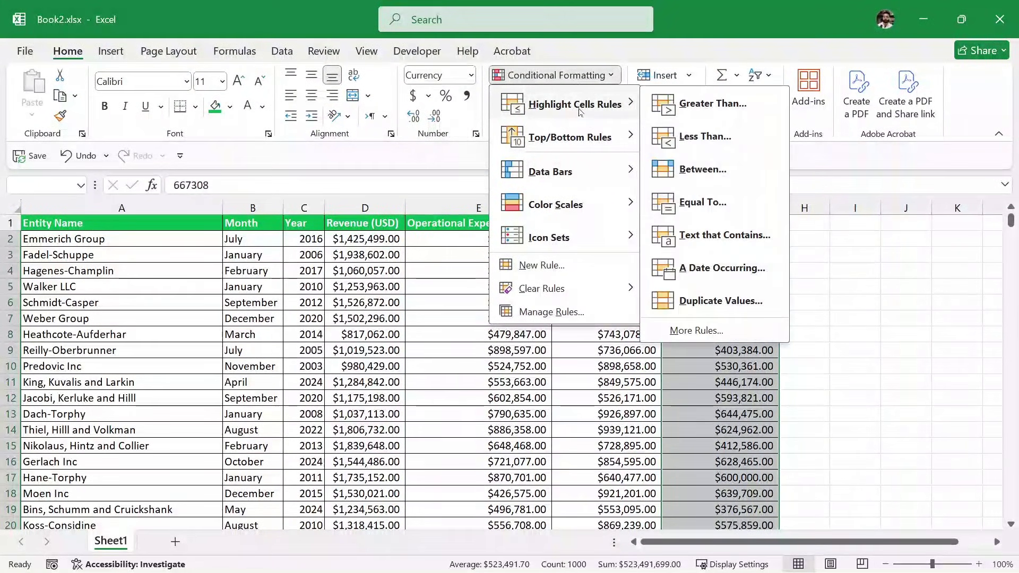
{"action": "left_click", "coordinate": [698, 115]}
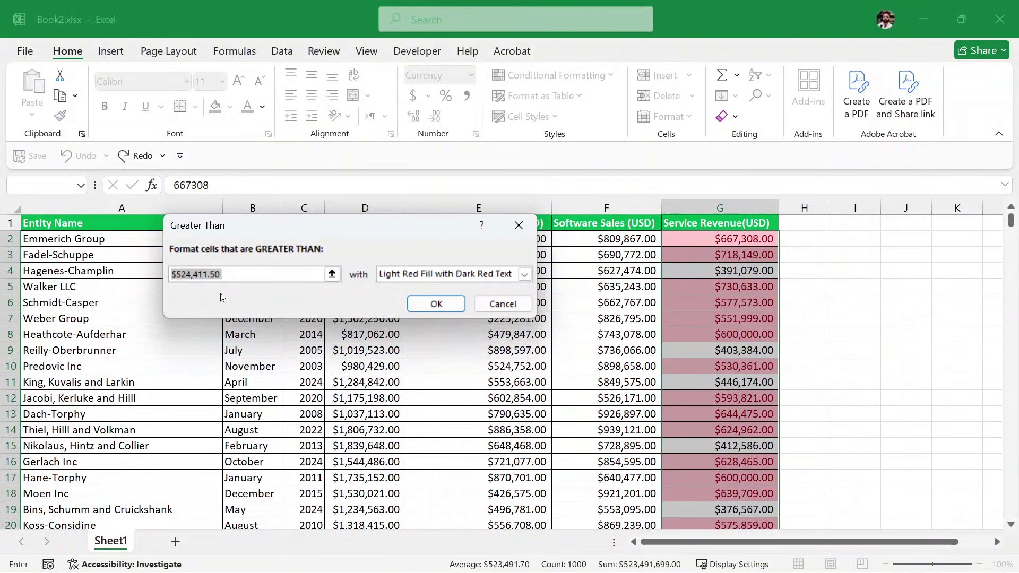
{"action": "type", "text": "6"}
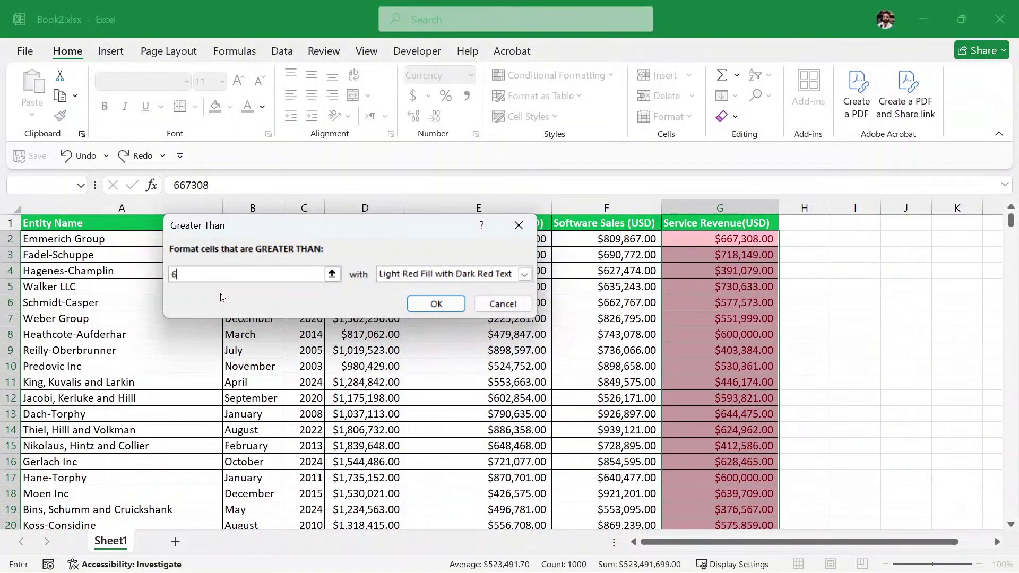
{"action": "type", "text": "00000"}
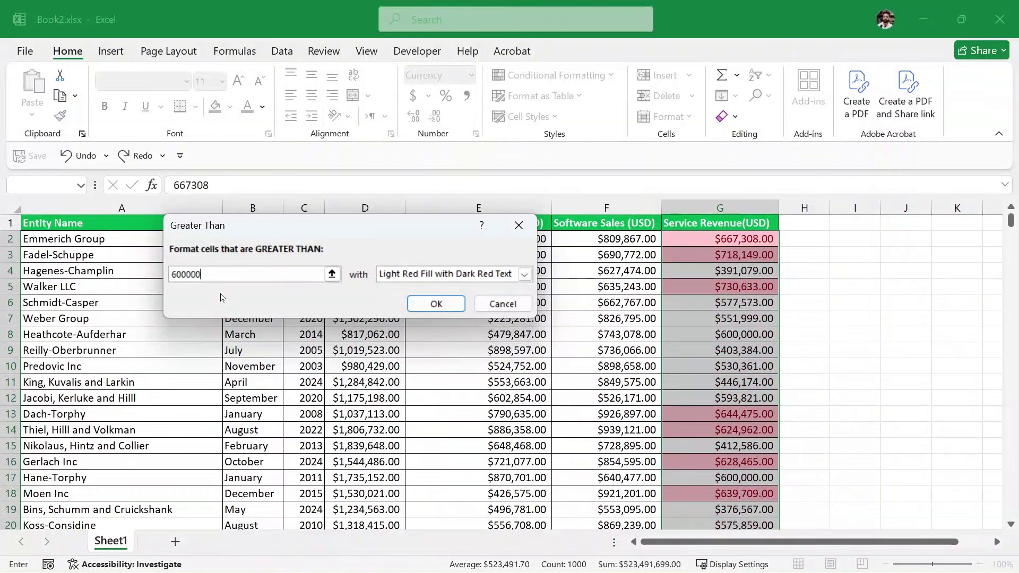
{"action": "left_click", "coordinate": [519, 278]}
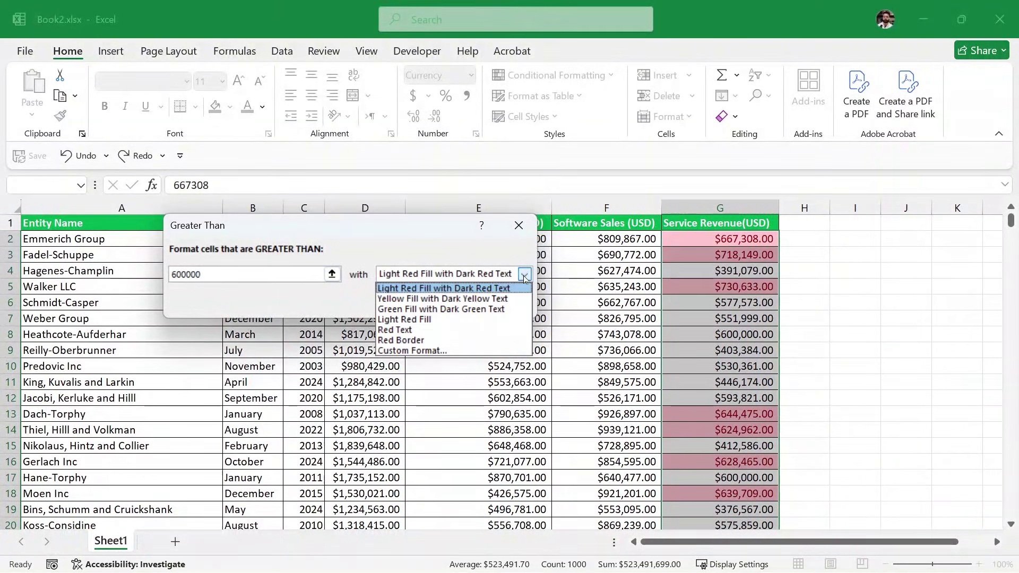
{"action": "left_click", "coordinate": [417, 310]}
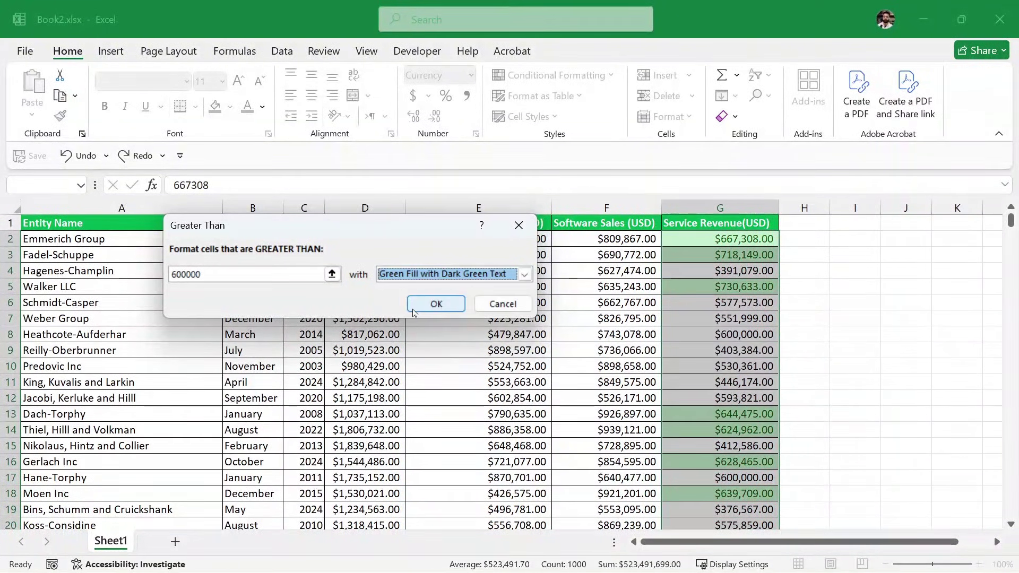
{"action": "left_click", "coordinate": [435, 305]}
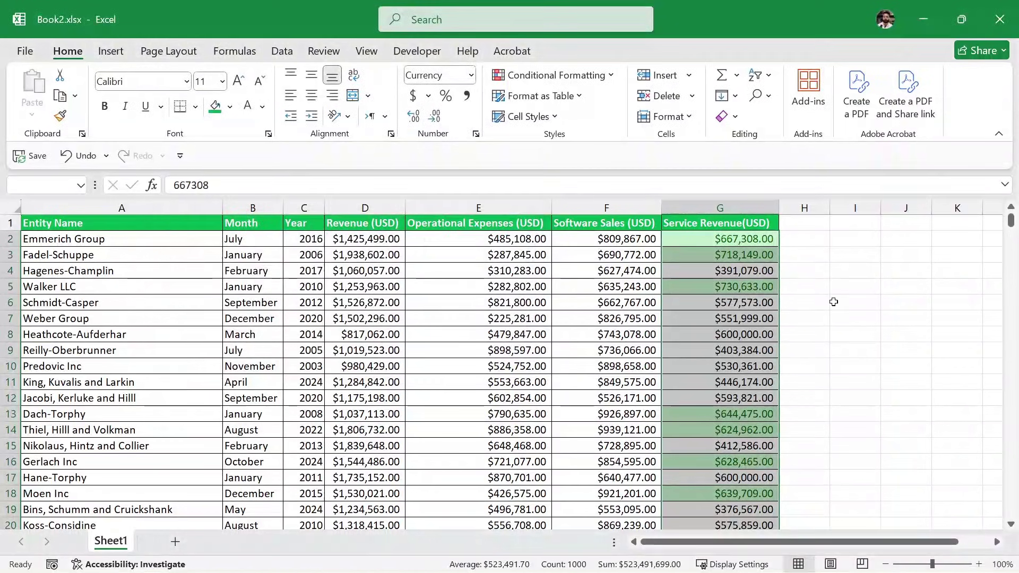
{"action": "left_click", "coordinate": [833, 300]}
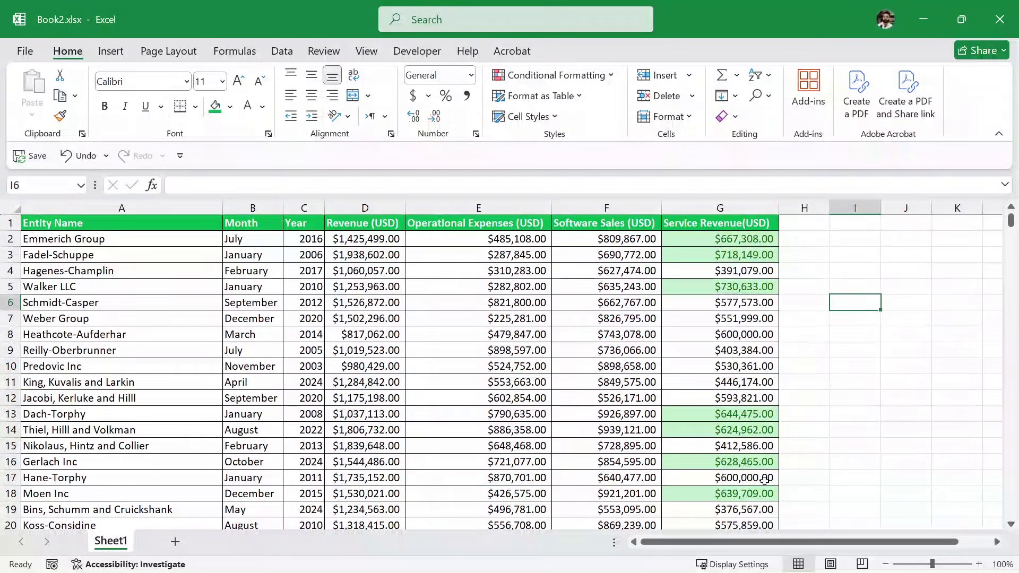
Check G17's value of exactly 600,000, then bring up the Conditional Formatting menu.
{"action": "left_click", "coordinate": [699, 479]}
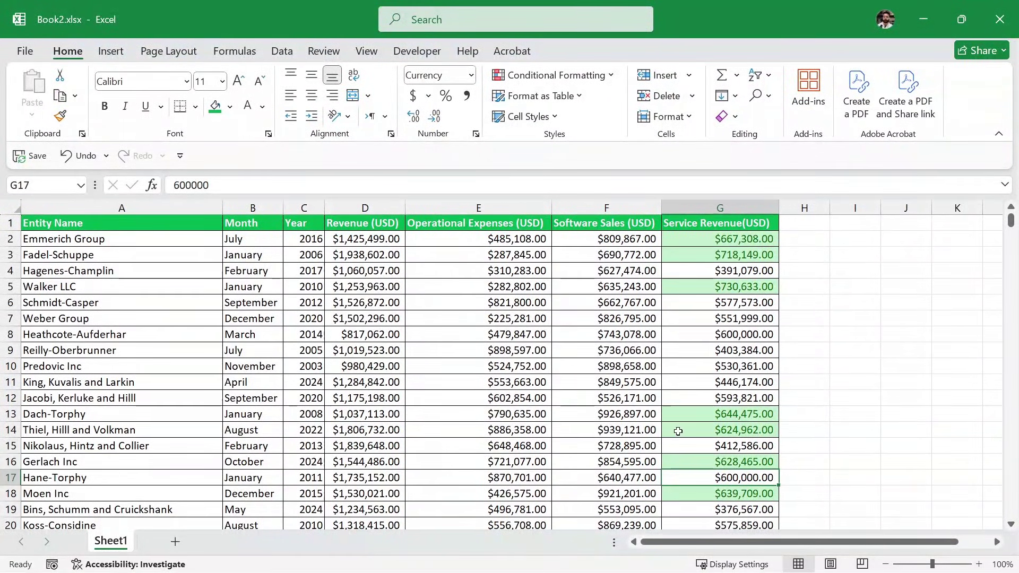
{"action": "left_click", "coordinate": [564, 79]}
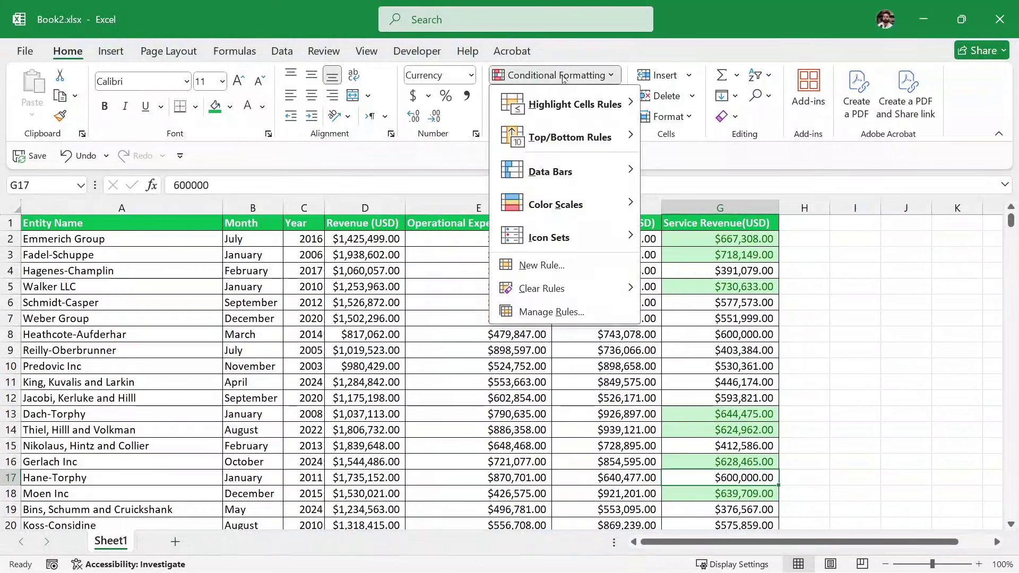
Change the Cell Value > 600000 rule to greater than or equal to 600000 and apply it.
{"action": "left_click", "coordinate": [550, 312]}
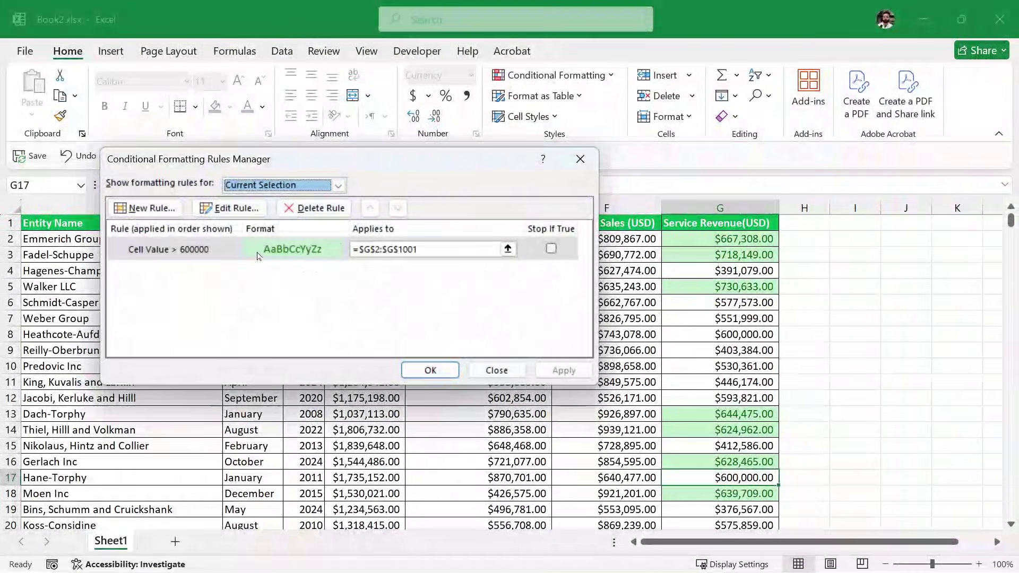
{"action": "left_click", "coordinate": [269, 254]}
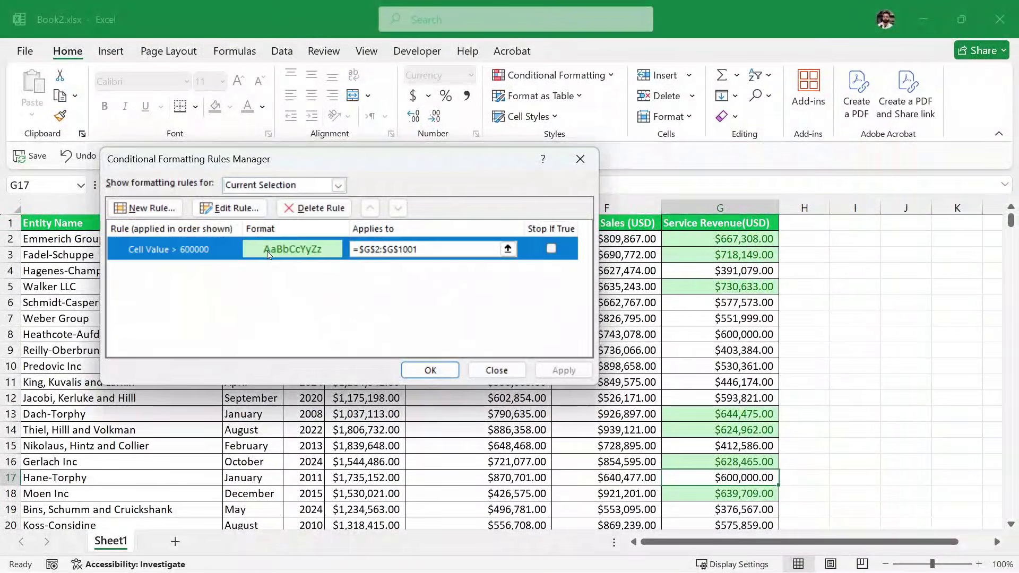
{"action": "left_click", "coordinate": [232, 212]}
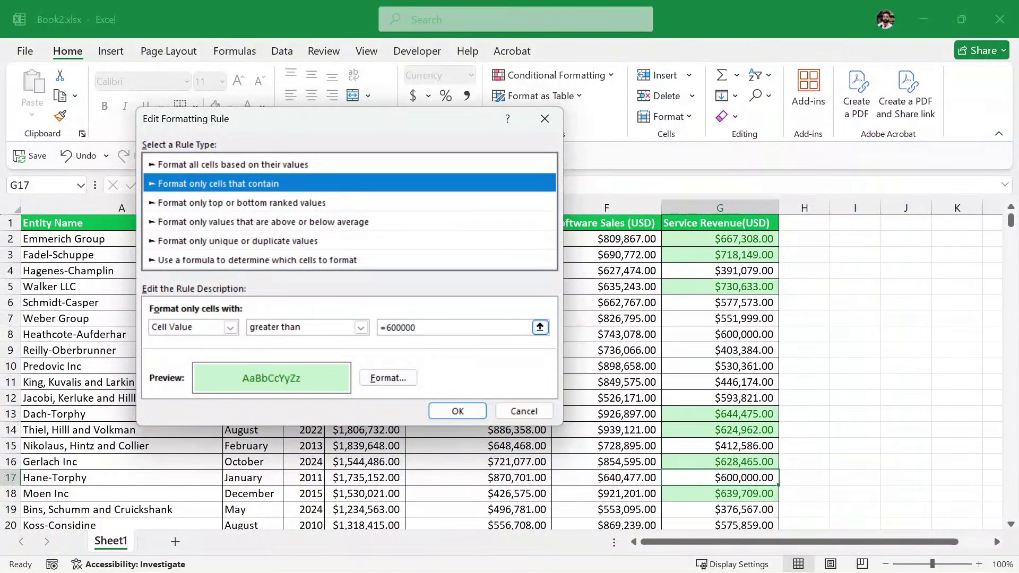
{"action": "left_click", "coordinate": [362, 328]}
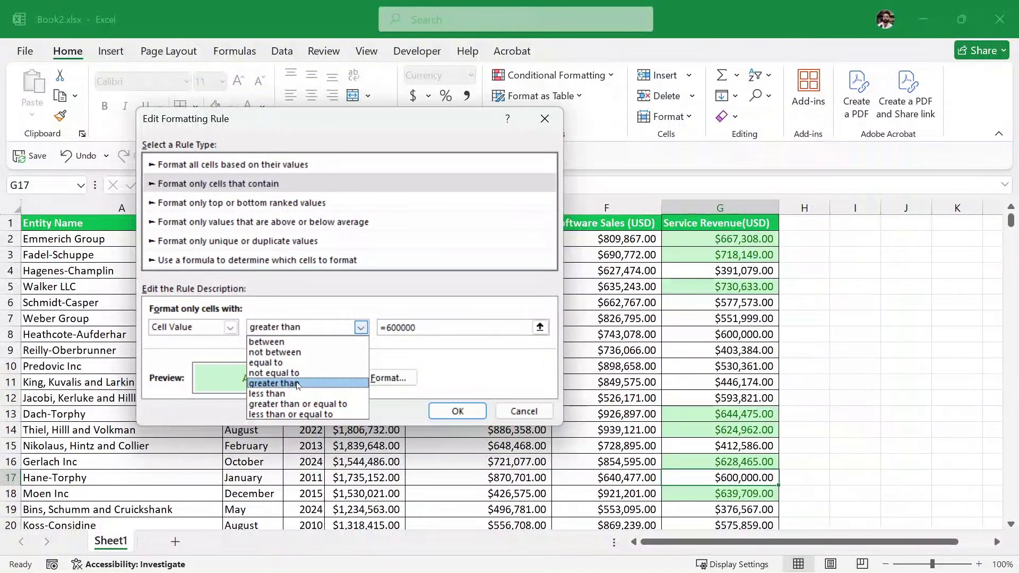
{"action": "left_click", "coordinate": [341, 405]}
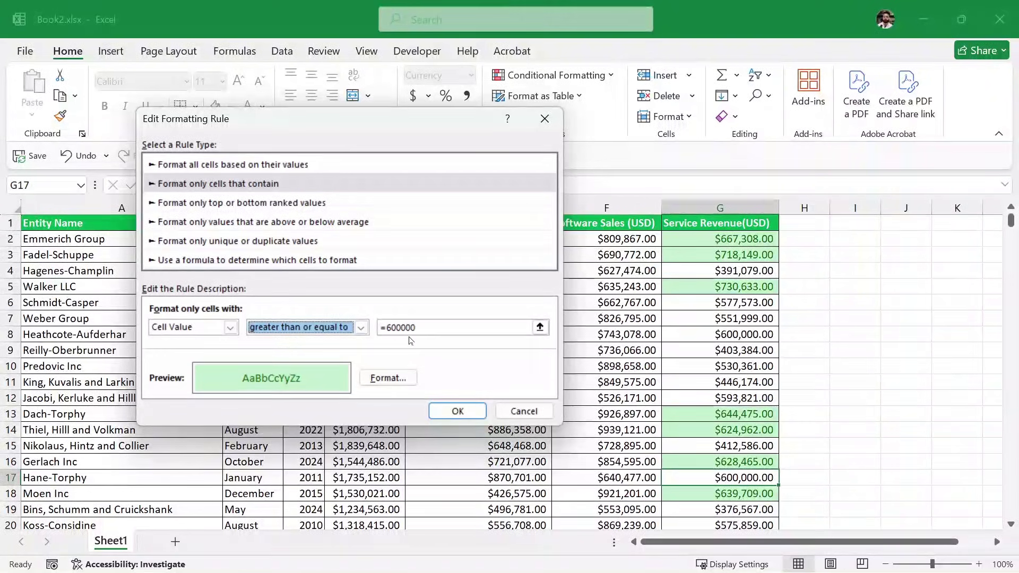
{"action": "left_click", "coordinate": [457, 411]}
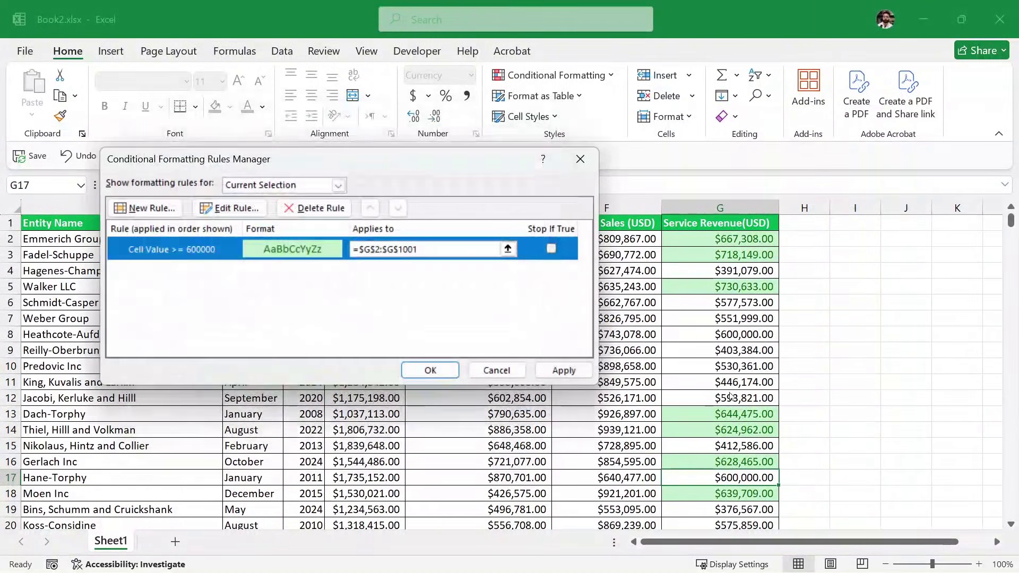
{"action": "left_click", "coordinate": [566, 370]}
{"action": "left_click", "coordinate": [440, 369]}
{"action": "left_click", "coordinate": [849, 397]}
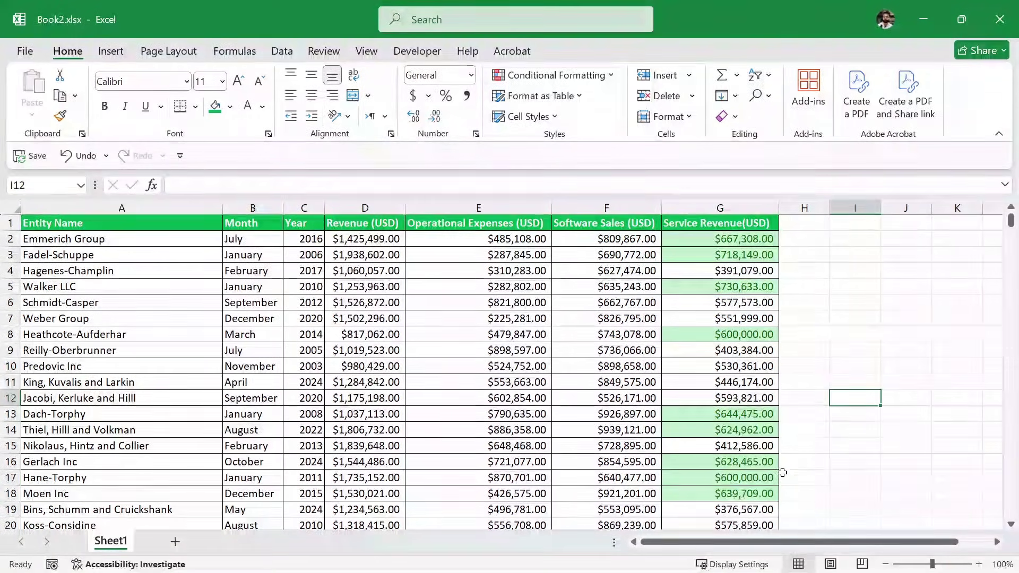
Check the values in G18, G17 and G2 to confirm the green highlighting.
{"action": "left_click", "coordinate": [749, 488]}
{"action": "left_click", "coordinate": [751, 478]}
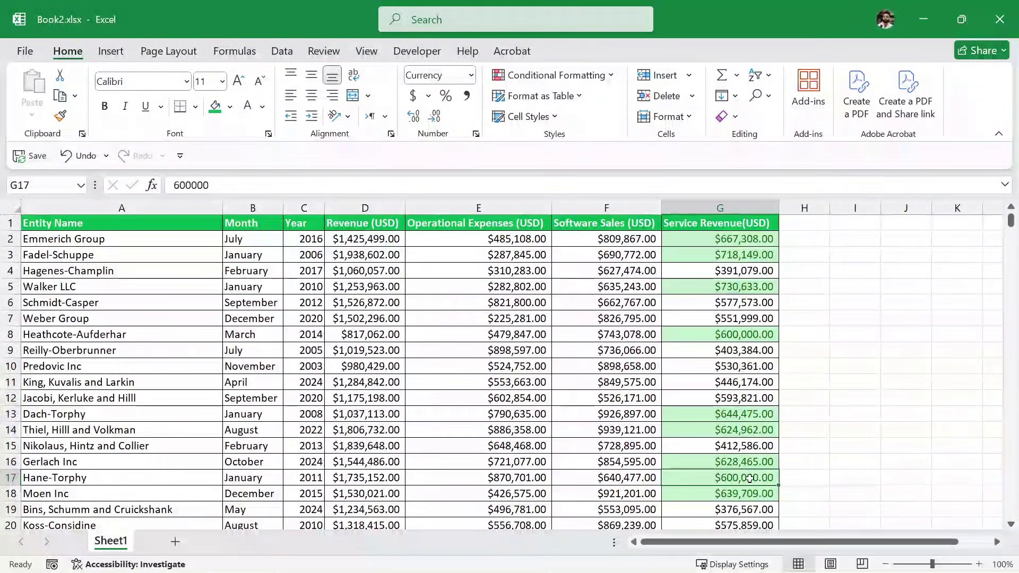
{"action": "scroll", "coordinate": [800, 419], "scroll_direction": "down", "scroll_amount": 4}
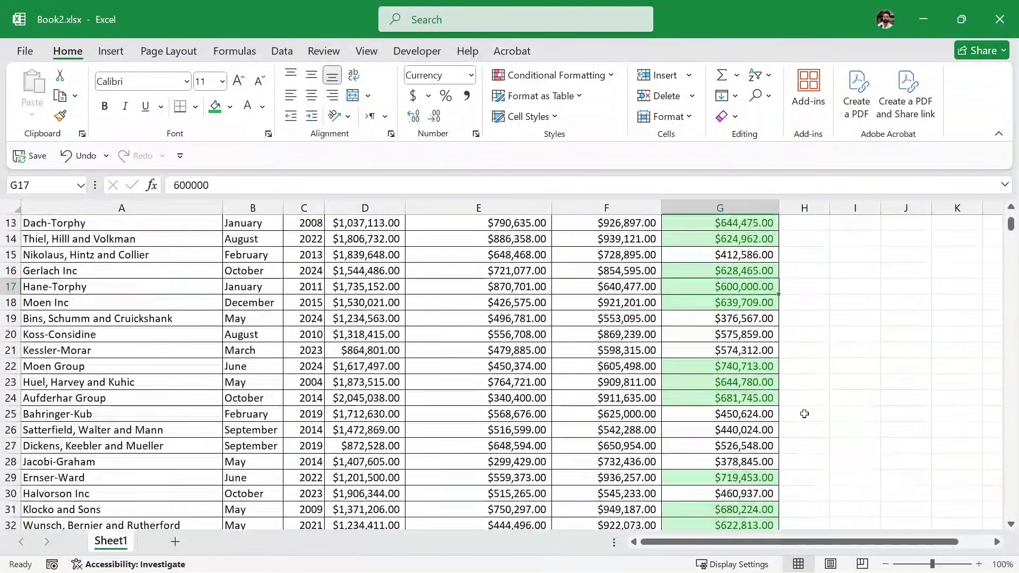
{"action": "scroll", "coordinate": [804, 413], "scroll_direction": "up", "scroll_amount": 4}
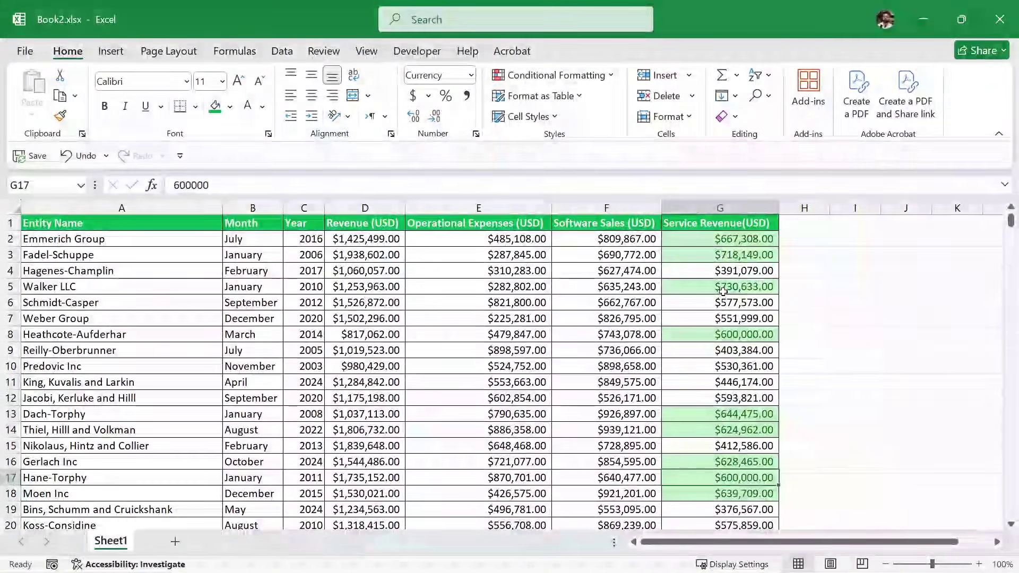
{"action": "left_click", "coordinate": [738, 239]}
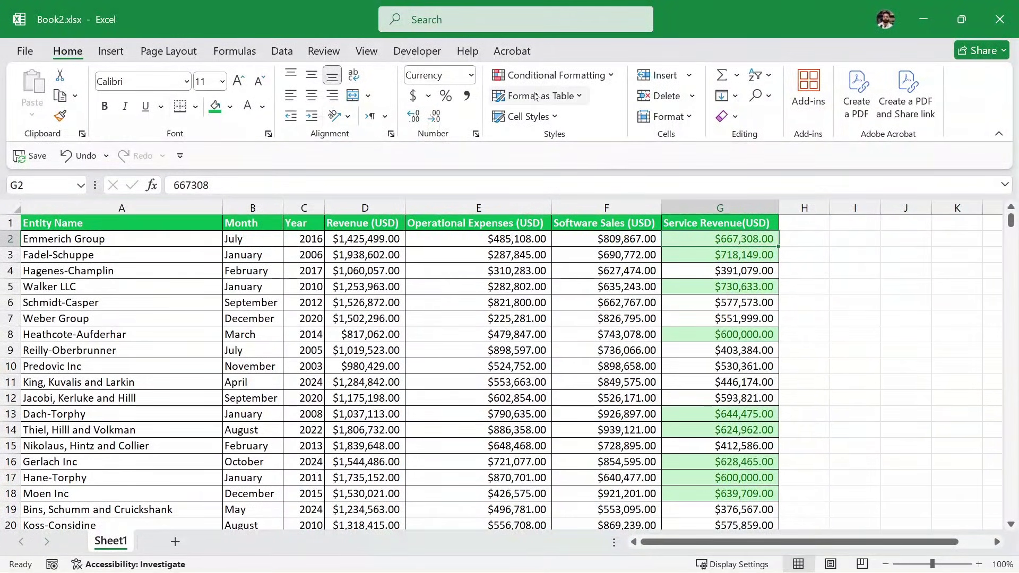
Change the Cell Value >= 600000 rule's format to a blue background fill and apply it.
{"action": "left_click", "coordinate": [555, 76]}
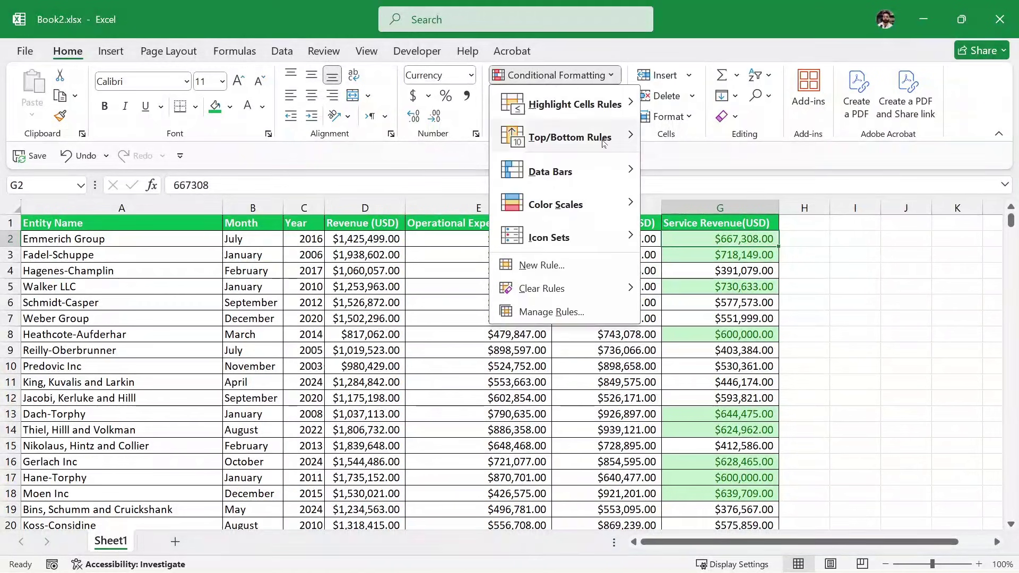
{"action": "left_click", "coordinate": [552, 312]}
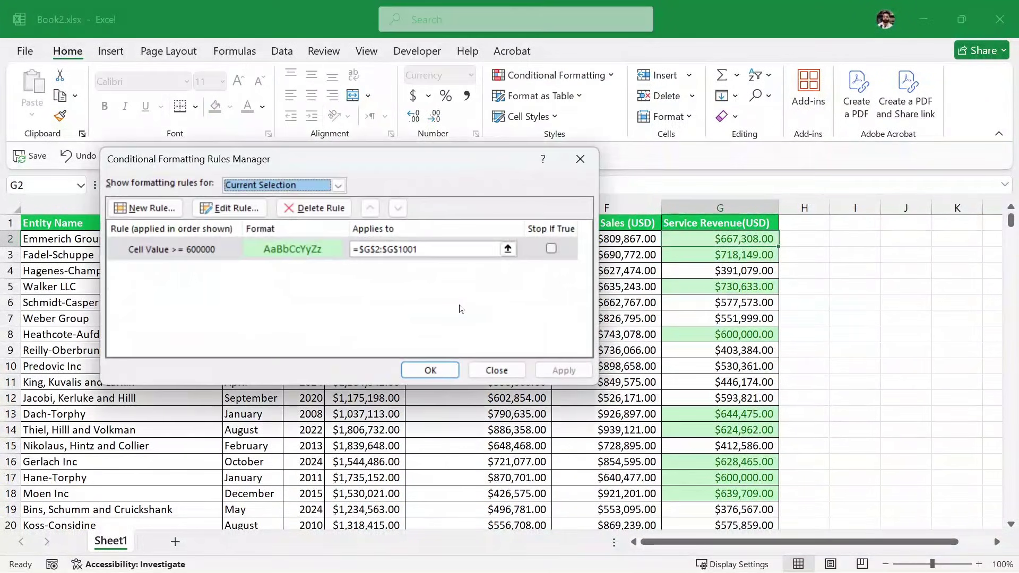
{"action": "left_click", "coordinate": [212, 249]}
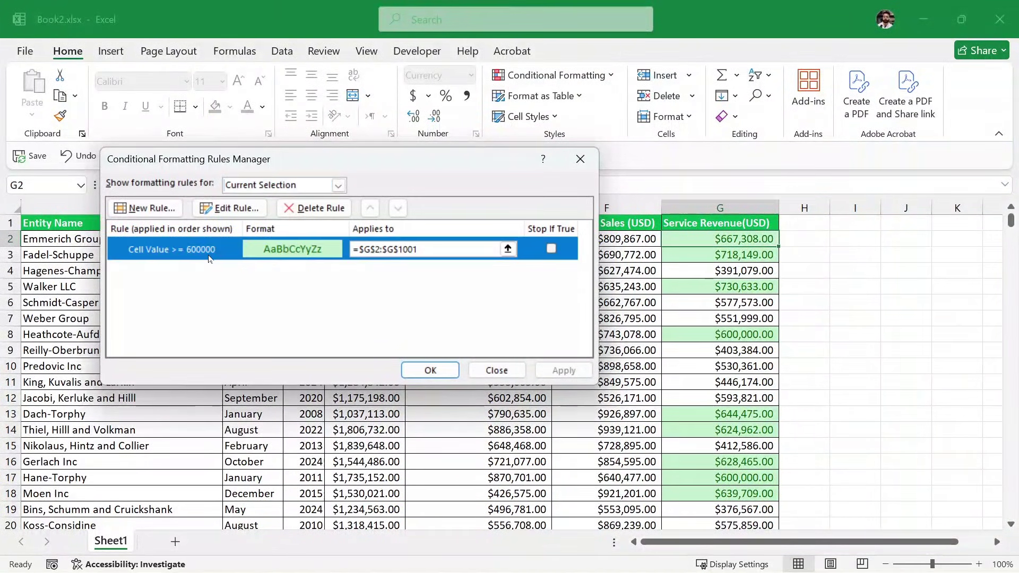
{"action": "left_click", "coordinate": [235, 210]}
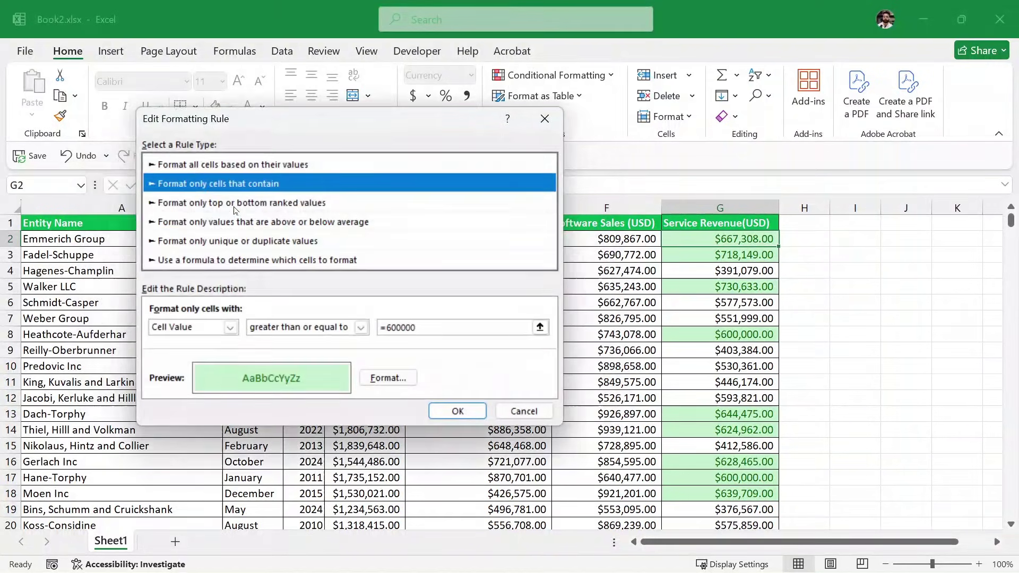
{"action": "left_click", "coordinate": [388, 378]}
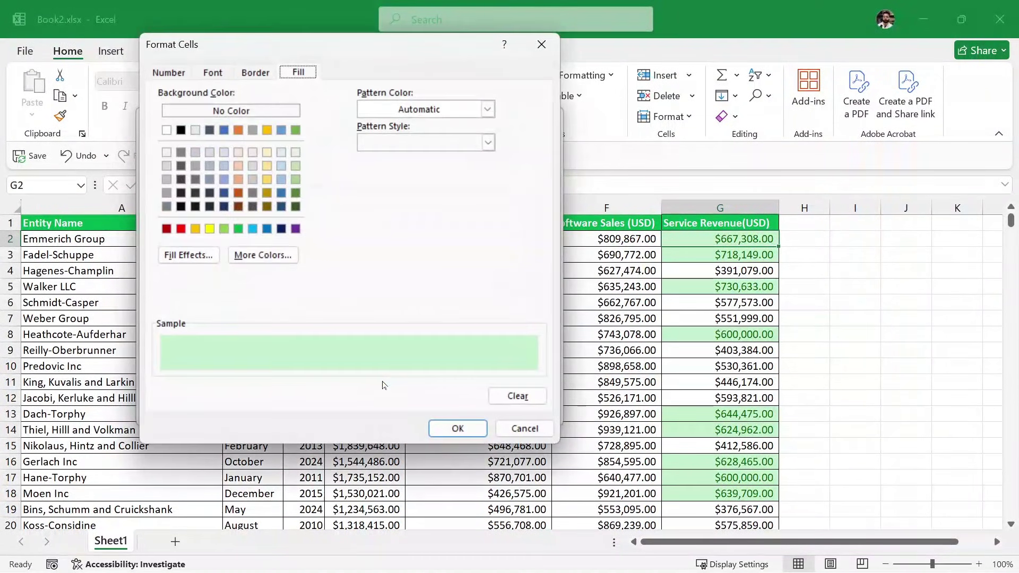
{"action": "left_click", "coordinate": [225, 133]}
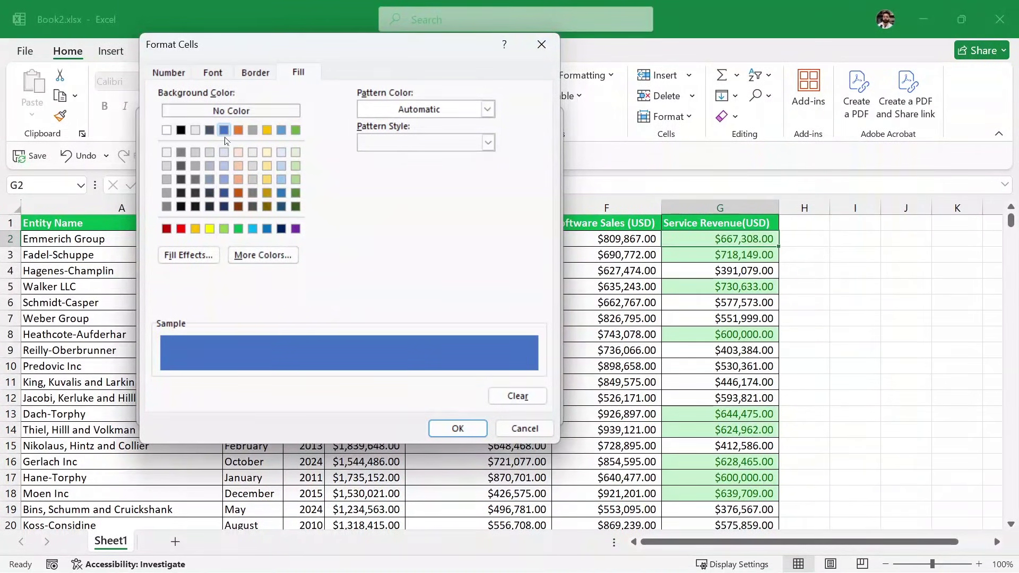
{"action": "left_click", "coordinate": [458, 428]}
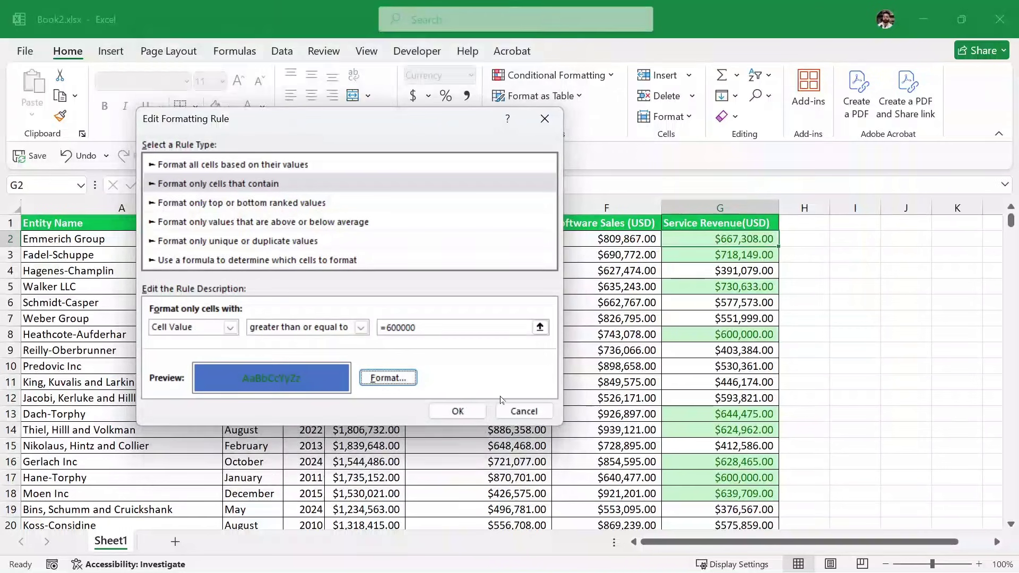
{"action": "left_click", "coordinate": [472, 414]}
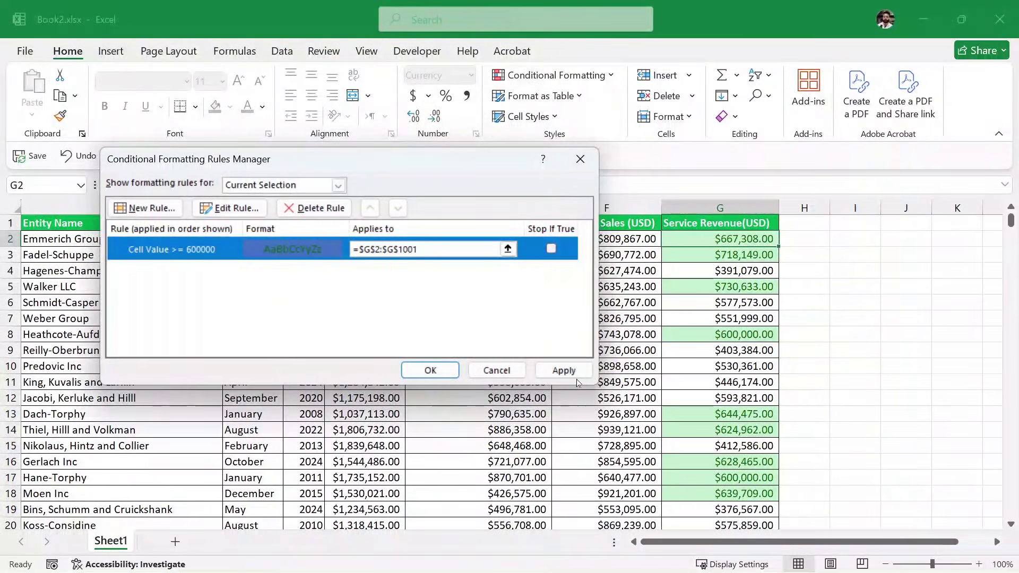
{"action": "left_click", "coordinate": [564, 372]}
{"action": "left_click", "coordinate": [430, 370]}
Click around columns G and H, checking the highlighted values in G2 and G3.
{"action": "left_click", "coordinate": [823, 347]}
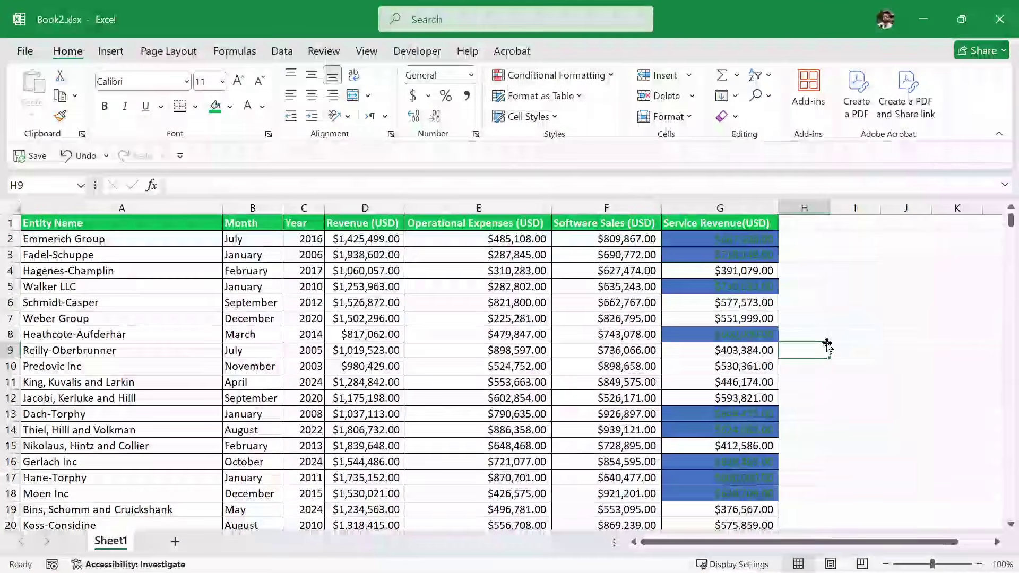
{"action": "left_click", "coordinate": [720, 208]}
{"action": "key", "text": "Return"}
{"action": "key", "text": "Return"}
{"action": "key", "text": "Return"}
{"action": "key", "text": "Return"}
{"action": "key", "text": "Return"}
{"action": "key", "text": "Return"}
{"action": "key", "text": "Return"}
{"action": "key", "text": "Return"}
{"action": "key", "text": "Return"}
{"action": "key", "text": "Return"}
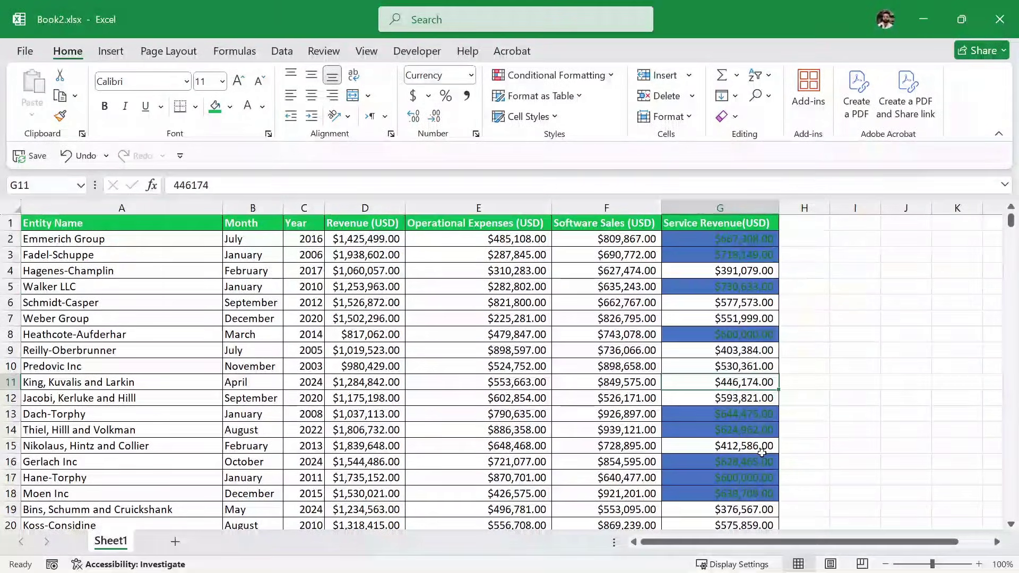
{"action": "left_click", "coordinate": [844, 348]}
{"action": "left_click", "coordinate": [800, 316]}
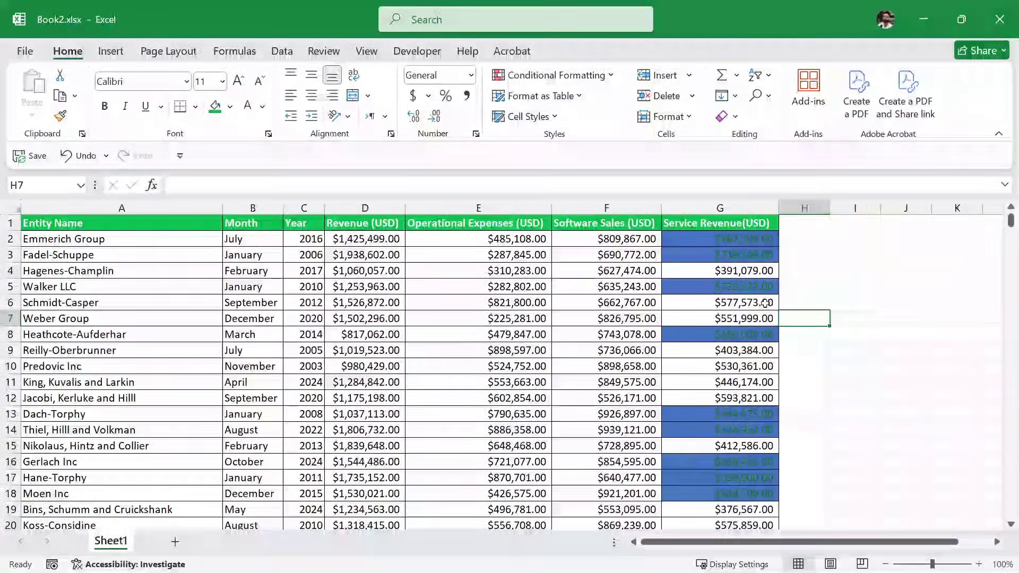
{"action": "left_click", "coordinate": [745, 239]}
{"action": "left_click", "coordinate": [735, 255]}
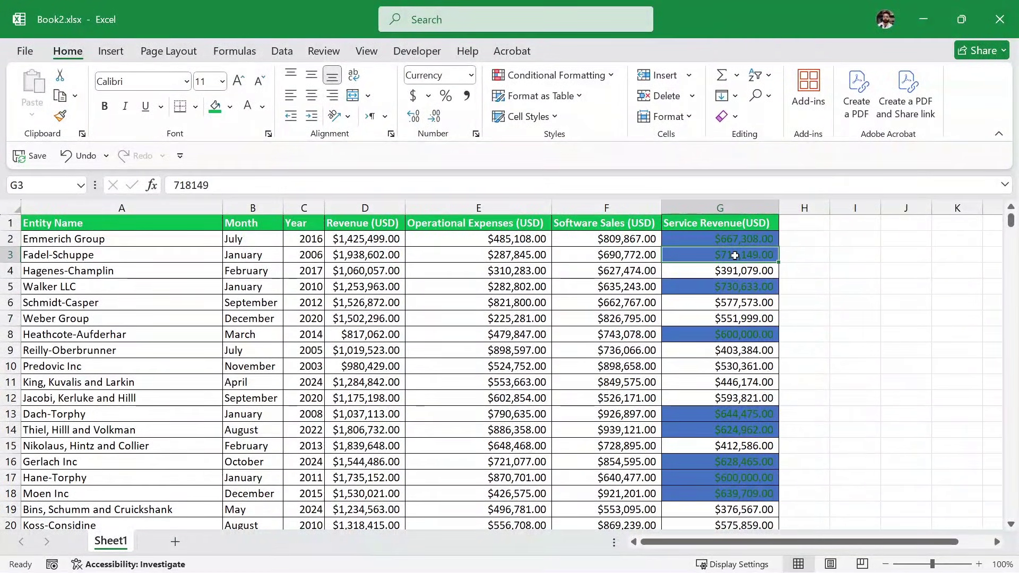
{"action": "left_click", "coordinate": [745, 239]}
{"action": "left_click", "coordinate": [806, 265]}
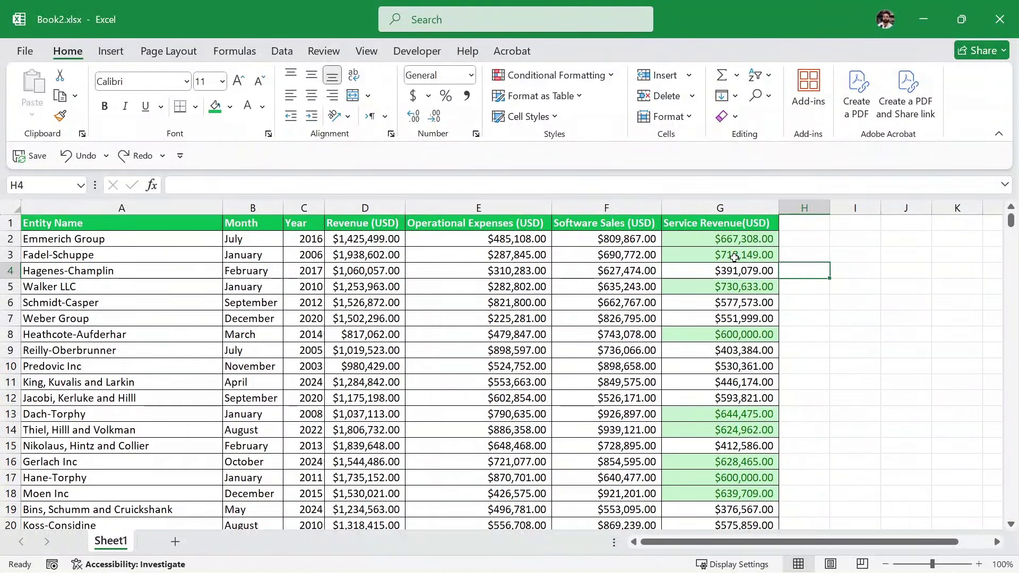
Select the full data table A2:G1001, starting from A2 with Ctrl+Shift+Right and Down.
{"action": "left_click", "coordinate": [138, 240]}
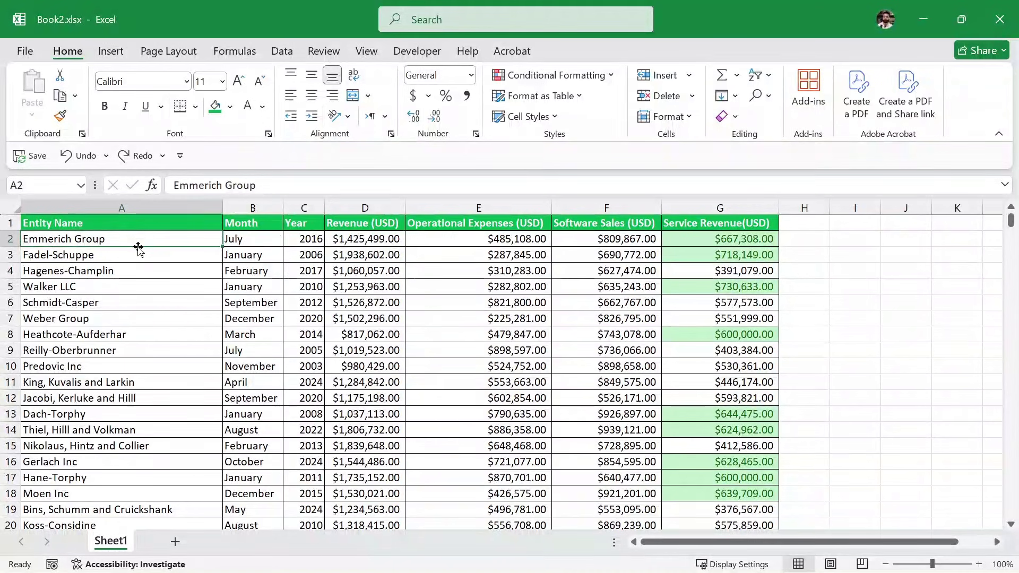
{"action": "key", "text": "ctrl+shift+Right"}
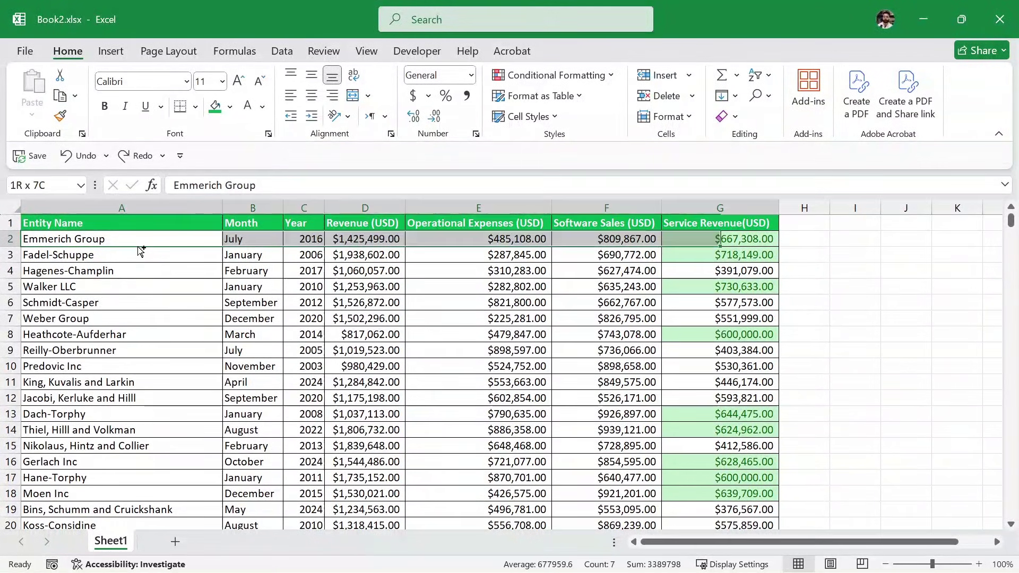
{"action": "key", "text": "ctrl+shift+Down"}
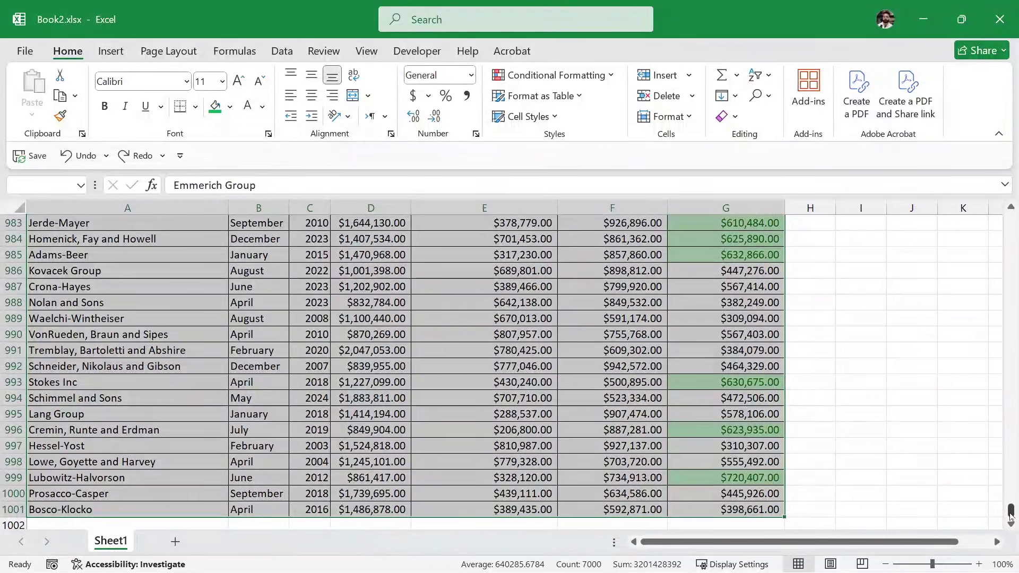
{"action": "left_click_drag", "start_coordinate": [1011, 510], "coordinate": [1001, 219]}
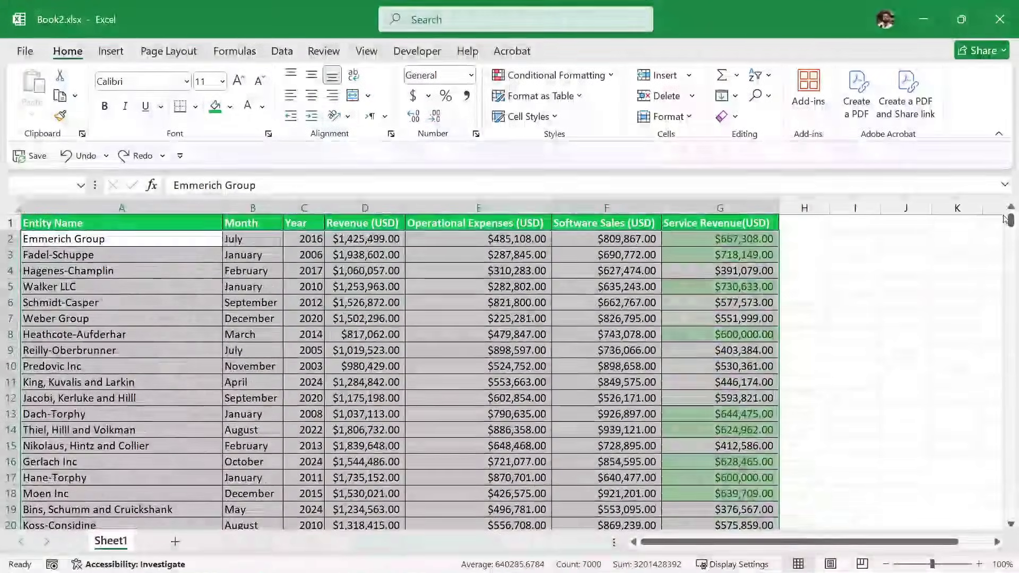
{"action": "left_click", "coordinate": [574, 78]}
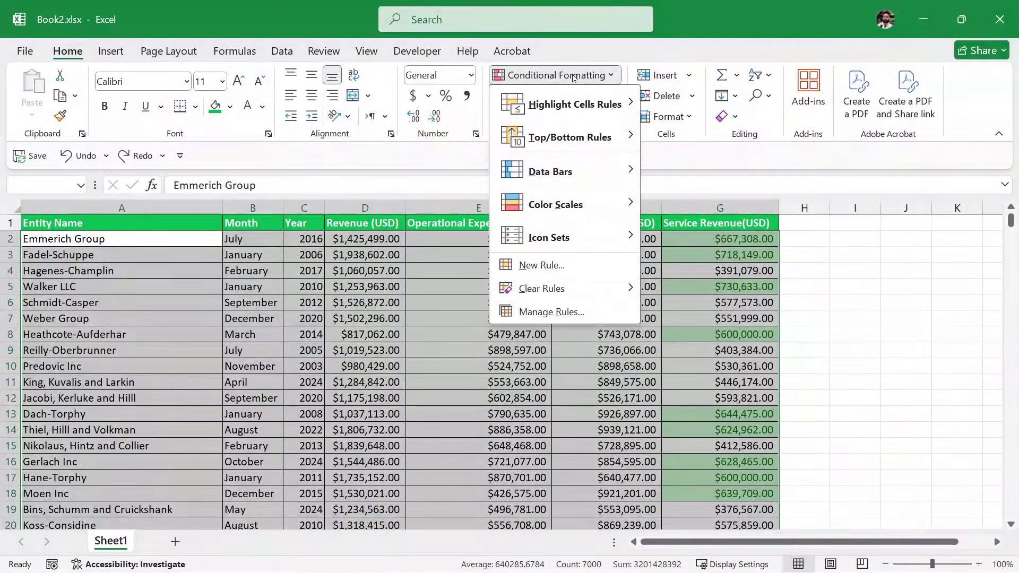
Delete the Cell Value >= 600000 rule in the Rules Manager and start a new rule.
{"action": "left_click", "coordinate": [552, 312]}
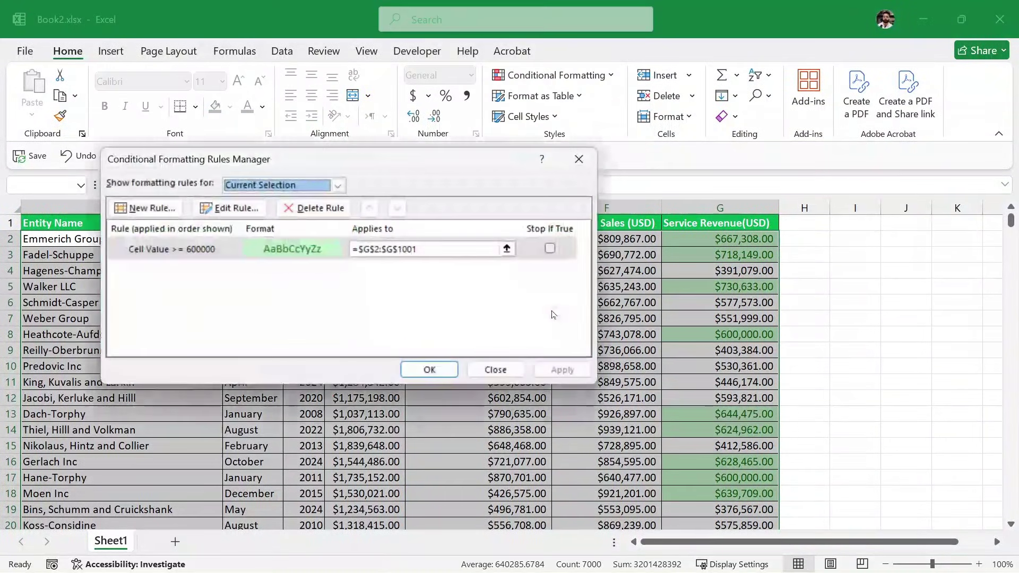
{"action": "left_click", "coordinate": [298, 253]}
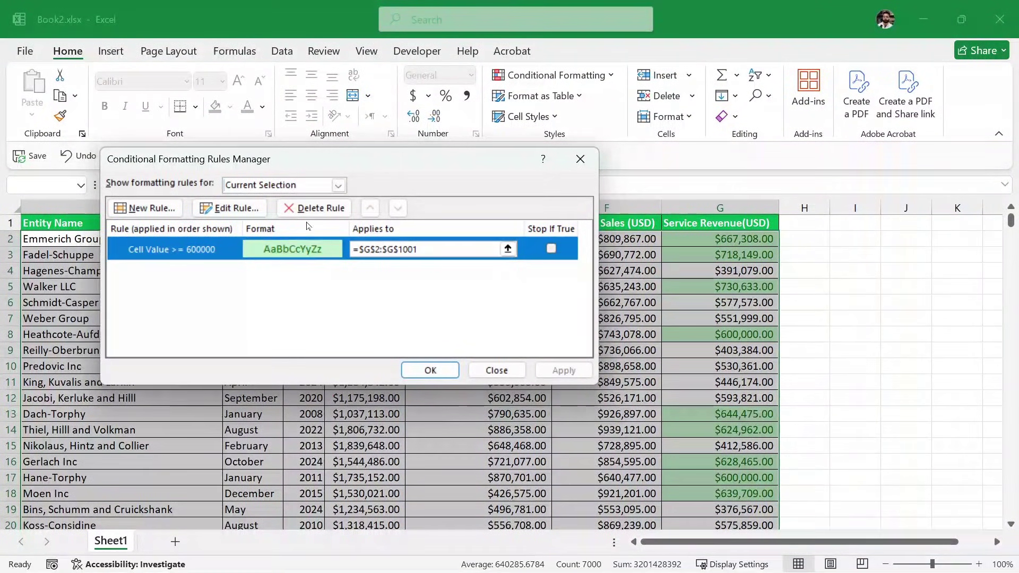
{"action": "left_click", "coordinate": [320, 208]}
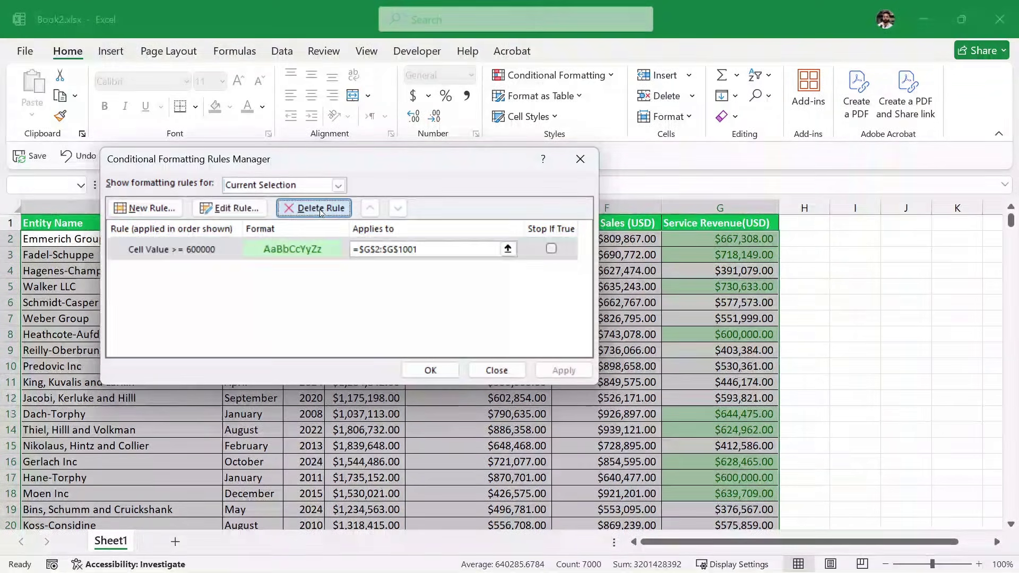
{"action": "left_click", "coordinate": [148, 209]}
{"action": "left_click_drag", "start_coordinate": [278, 107], "coordinate": [374, 109]}
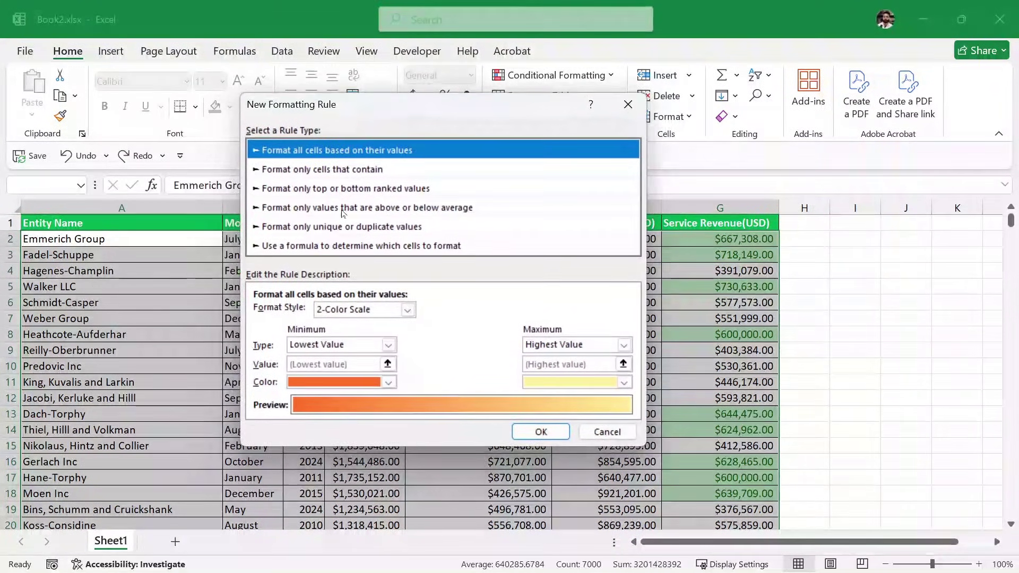
Make the new rule a formula rule reading =$G2>=600000, with a relative row reference.
{"action": "left_click", "coordinate": [297, 247]}
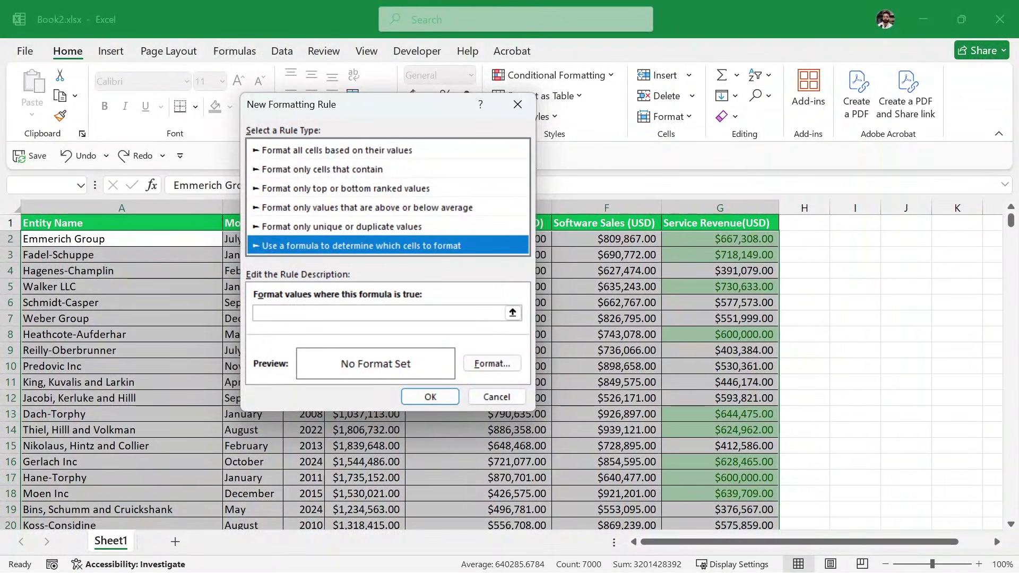
{"action": "left_click", "coordinate": [496, 314]}
{"action": "left_click_drag", "start_coordinate": [372, 113], "coordinate": [400, 112]}
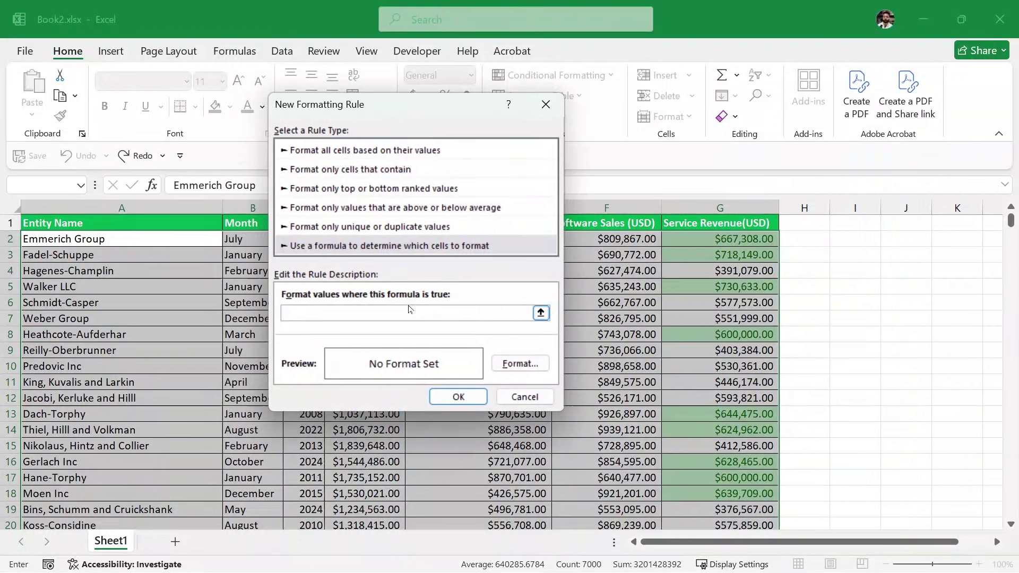
{"action": "left_click", "coordinate": [731, 238]}
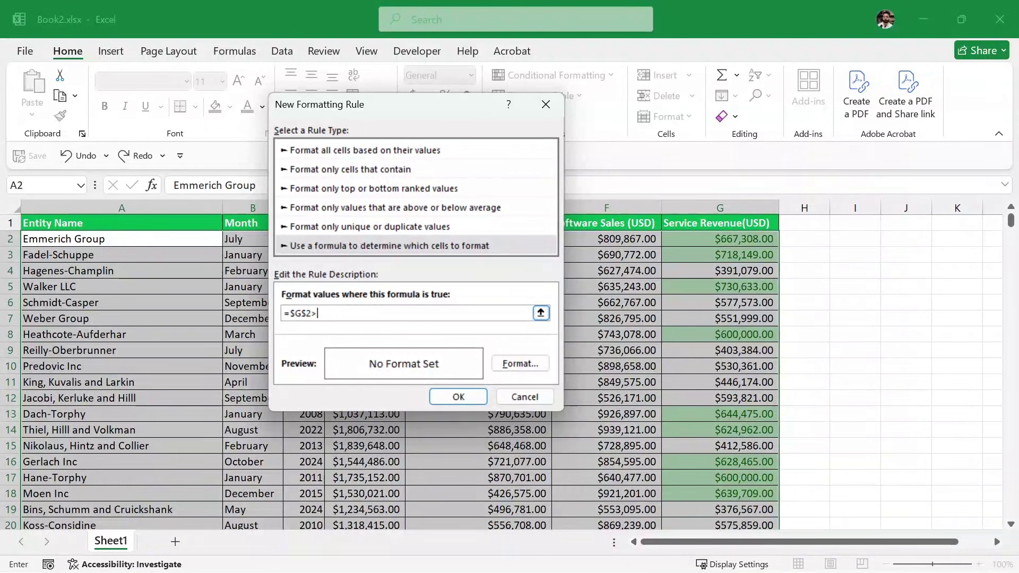
{"action": "type", "text": ">=600"}
{"action": "key", "text": "BackSpace"}
{"action": "left_click", "coordinate": [419, 314]}
Give the =$G2>=600000 rule a green fill and apply it to rows A to G.
{"action": "left_click", "coordinate": [522, 365]}
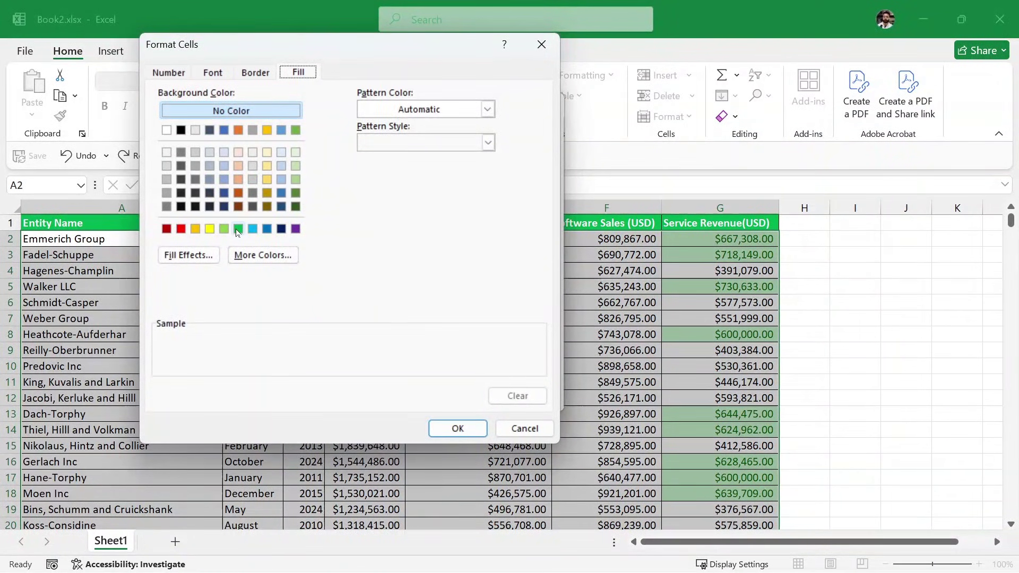
{"action": "left_click", "coordinate": [238, 229]}
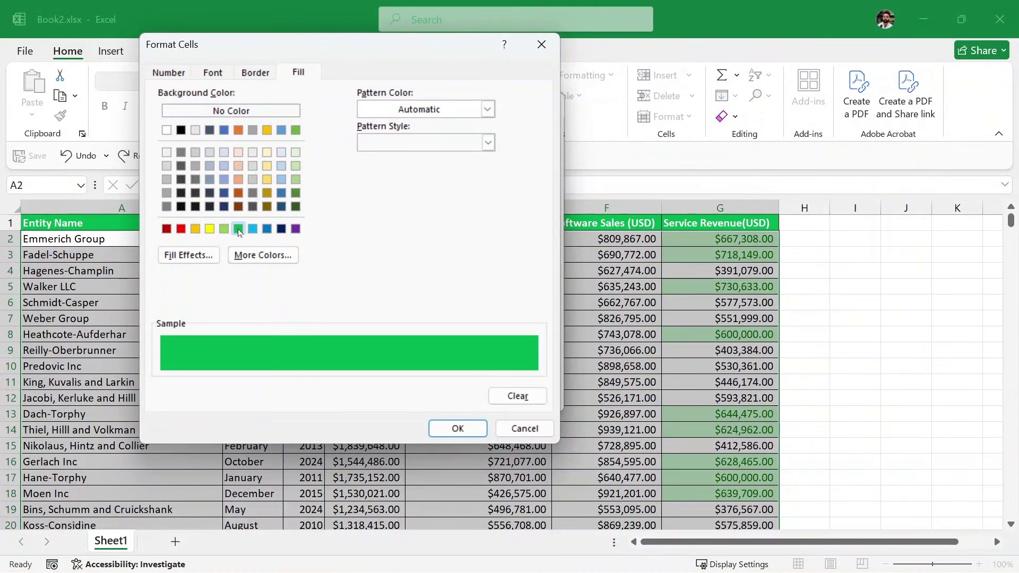
{"action": "left_click", "coordinate": [458, 429]}
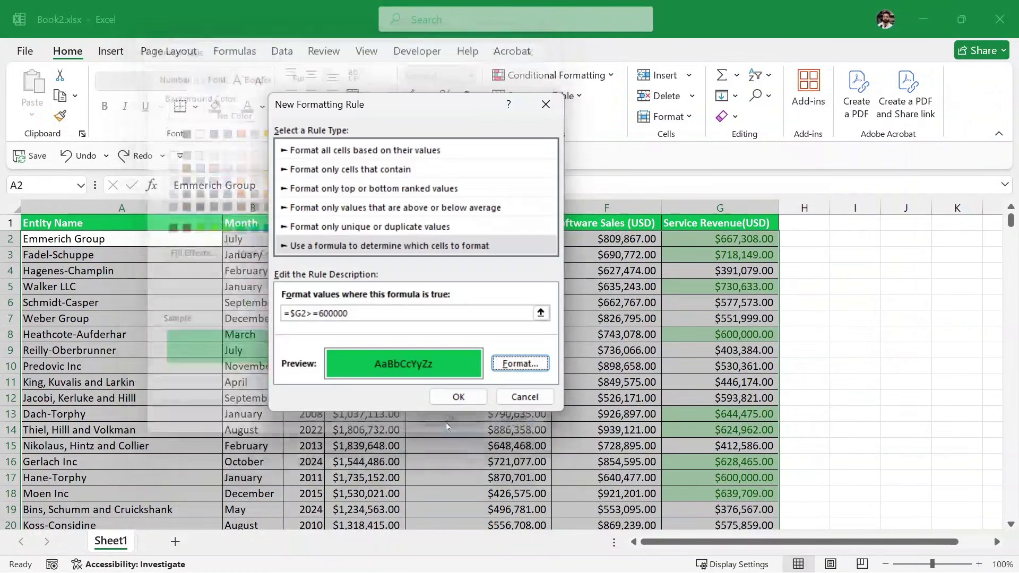
{"action": "left_click", "coordinate": [458, 397]}
{"action": "left_click", "coordinate": [562, 372]}
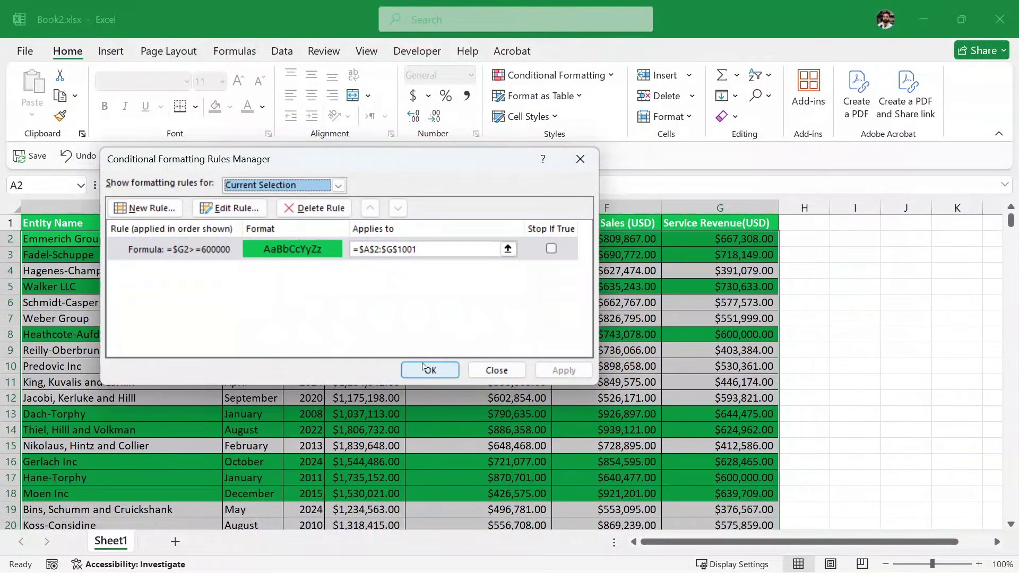
{"action": "left_click", "coordinate": [430, 370]}
{"action": "left_click", "coordinate": [876, 289]}
Scroll through the sheet to review the green rows 2, 3, 5, 8, 13, 14, 16, 17 and 18.
{"action": "left_click", "coordinate": [867, 268]}
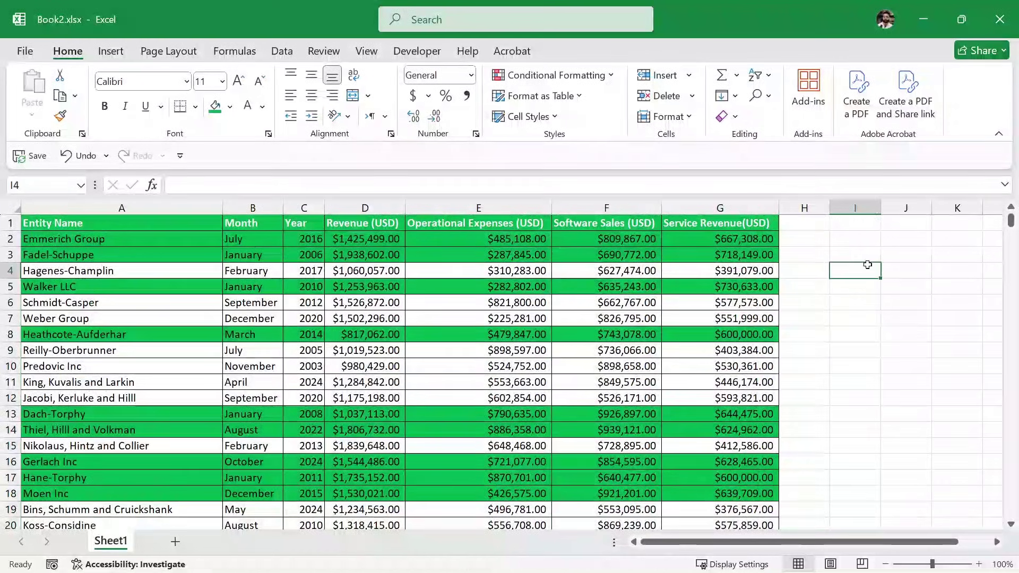
{"action": "left_click", "coordinate": [854, 334]}
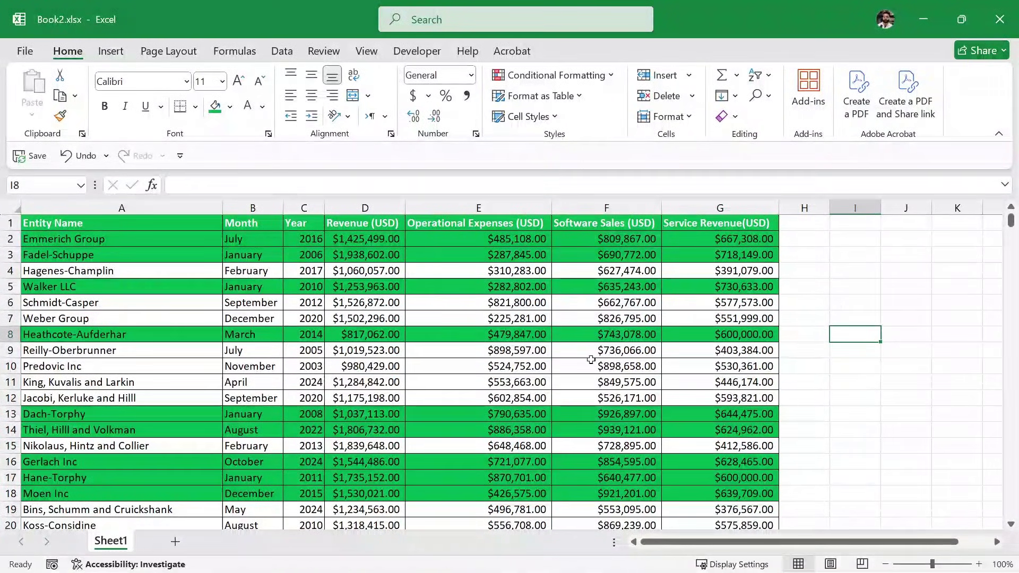
{"action": "scroll", "coordinate": [549, 427], "scroll_direction": "down", "scroll_amount": 4}
{"action": "scroll", "coordinate": [552, 427], "scroll_direction": "up", "scroll_amount": 4}
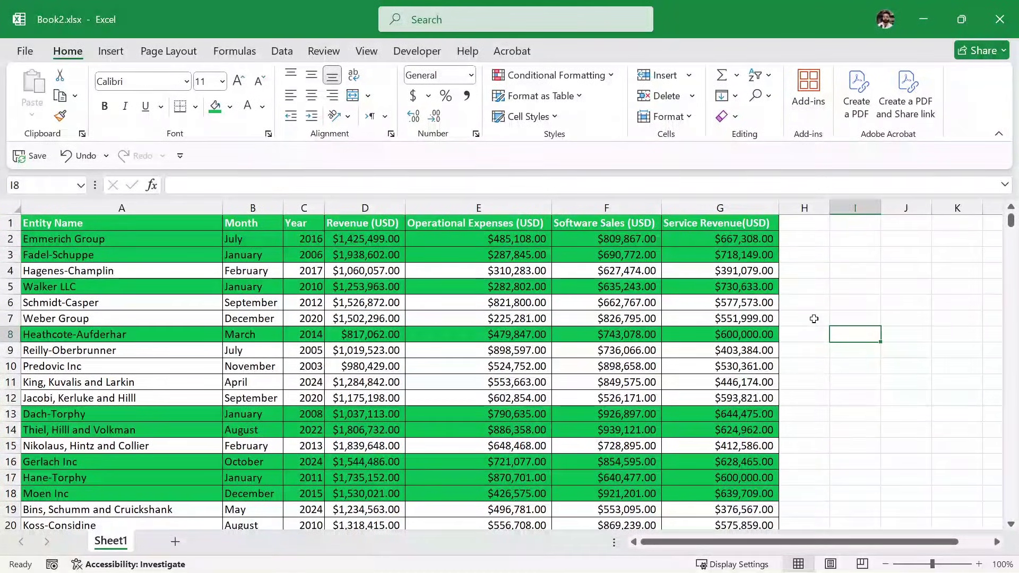
{"action": "scroll", "coordinate": [814, 318], "scroll_direction": "down", "scroll_amount": 6}
{"action": "scroll", "coordinate": [814, 319], "scroll_direction": "down", "scroll_amount": 6}
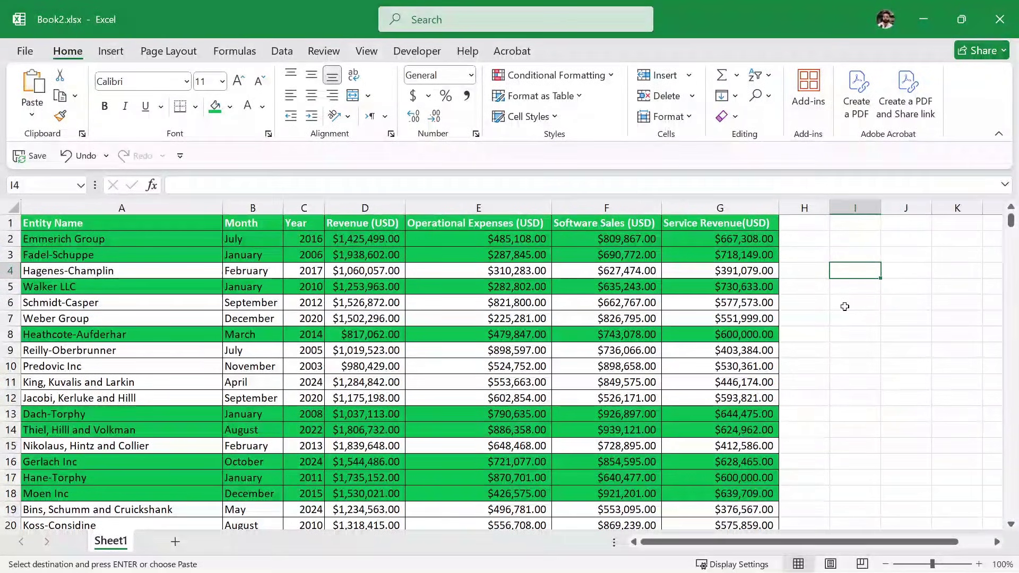
Paste the copied Entity Name, Month, Year and Service Revenue(USD) columns into a new Sheet2 at A1.
{"action": "left_click", "coordinate": [175, 542]}
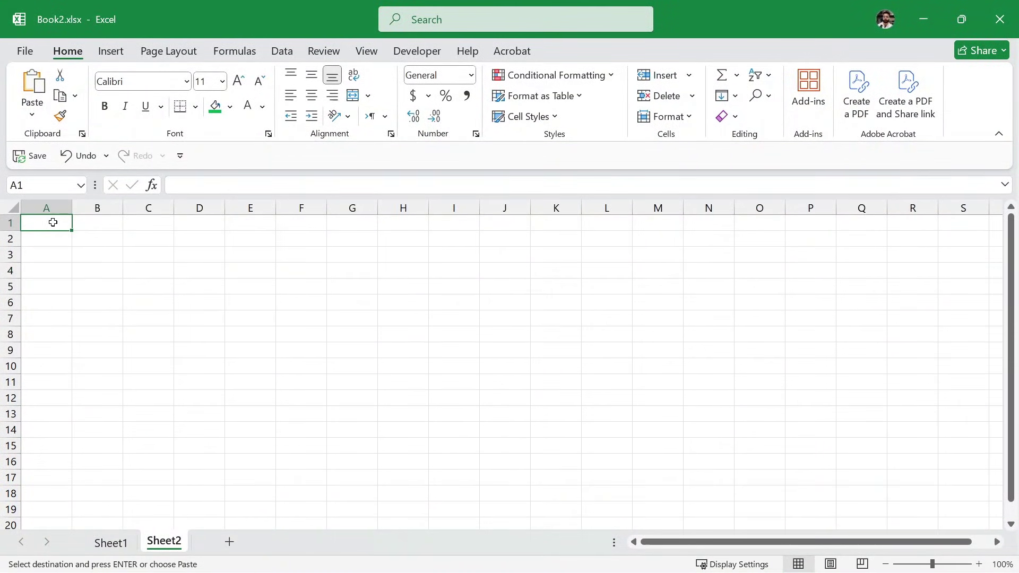
{"action": "key", "text": "ctrl+v"}
{"action": "left_click", "coordinate": [478, 278]}
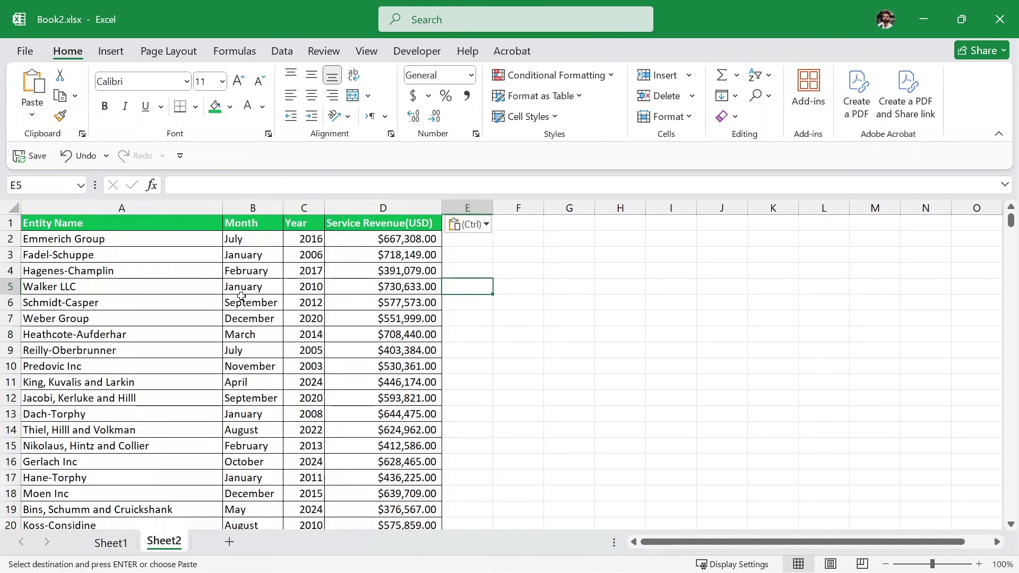
{"action": "left_click", "coordinate": [109, 246]}
{"action": "left_click", "coordinate": [250, 253]}
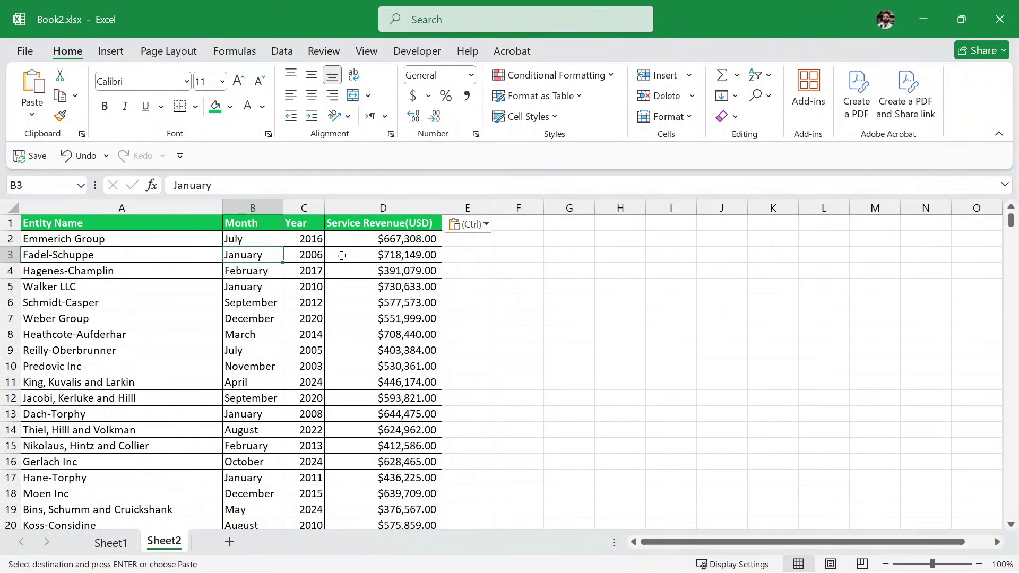
{"action": "left_click", "coordinate": [303, 255]}
{"action": "left_click", "coordinate": [349, 257]}
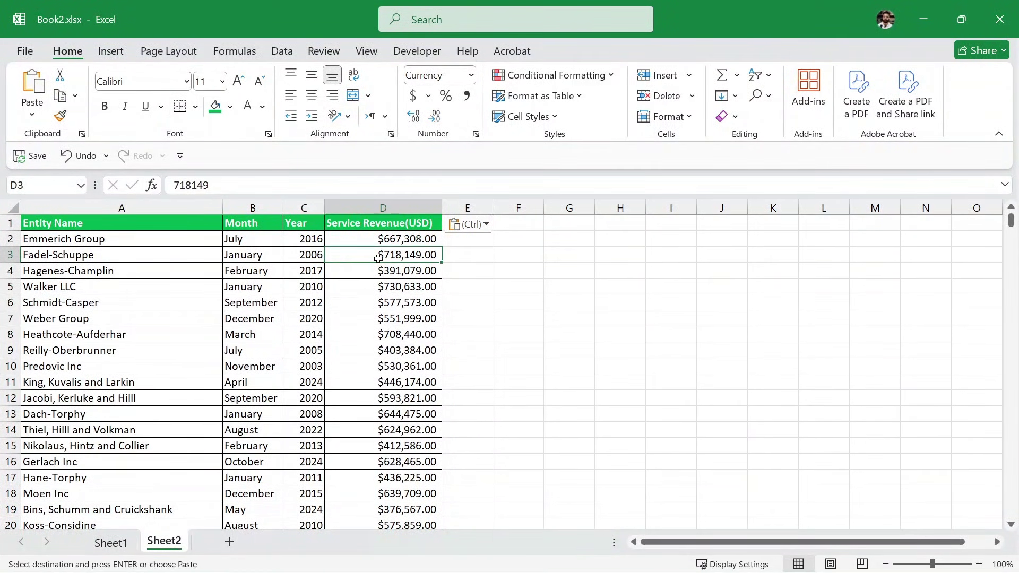
Select the Service Revenue values D2:D1001 and return the view to the top.
{"action": "left_click", "coordinate": [375, 288]}
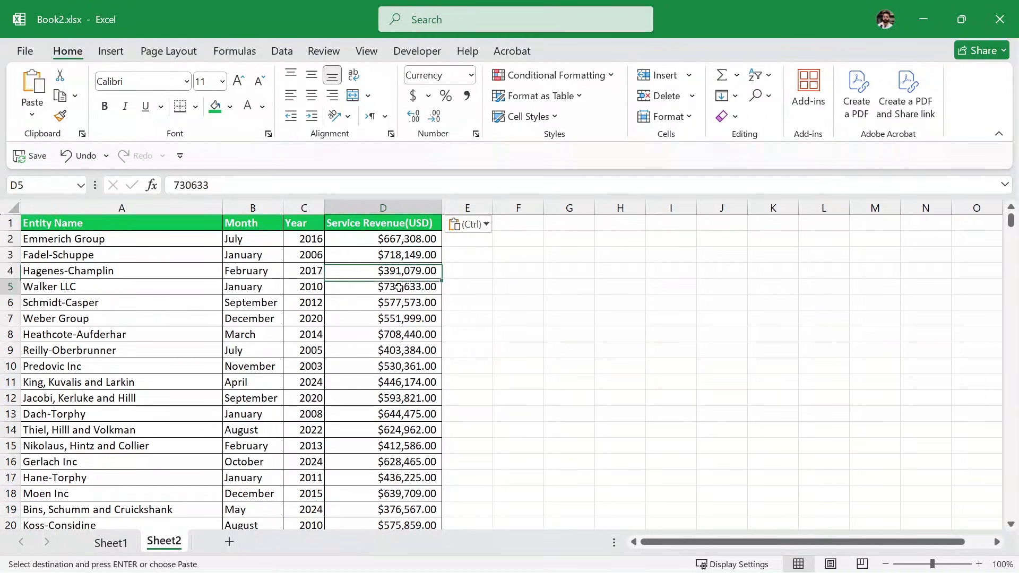
{"action": "left_click", "coordinate": [393, 240]}
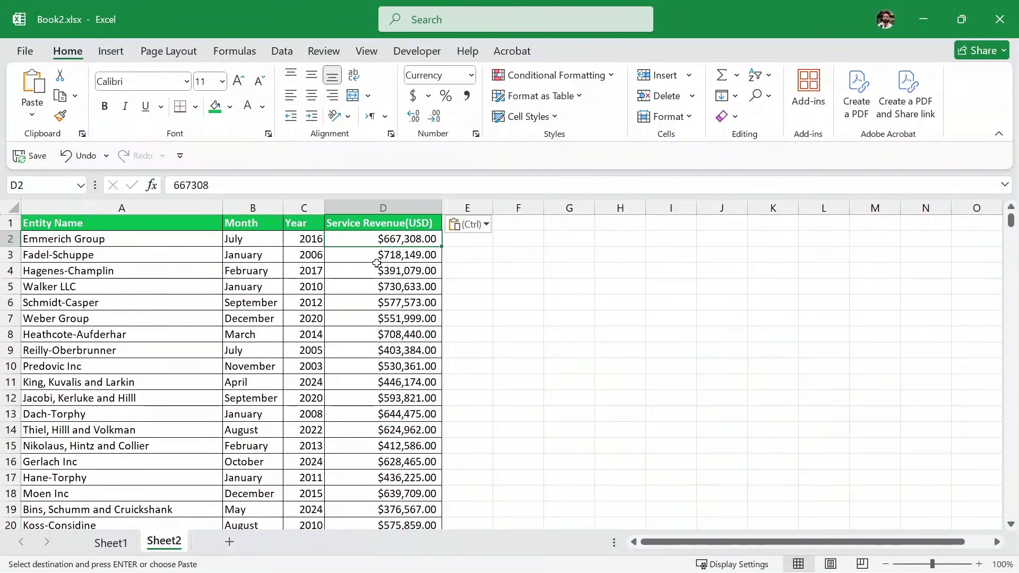
{"action": "key", "text": "ctrl+shift+Down"}
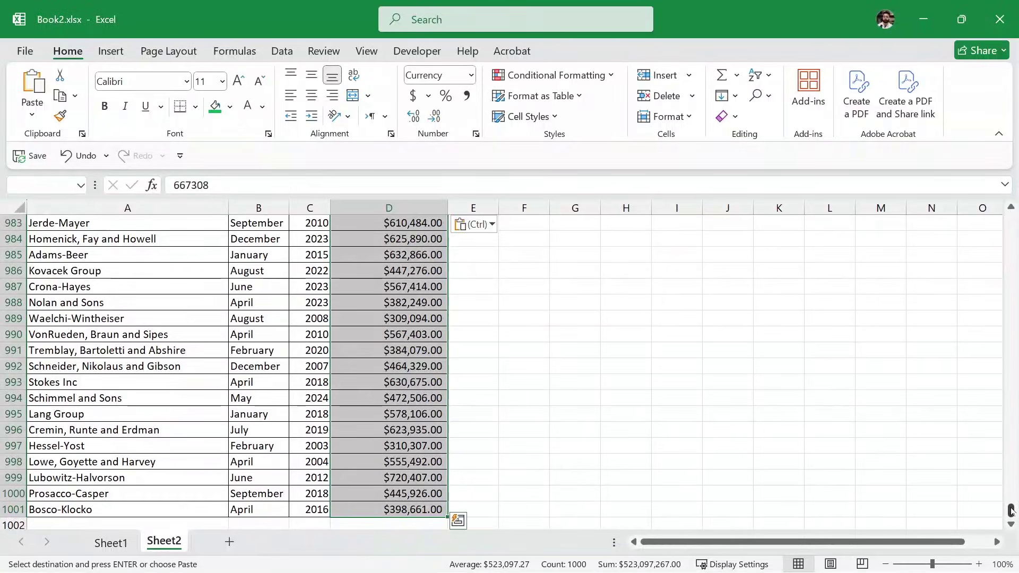
{"action": "left_click_drag", "start_coordinate": [1011, 511], "coordinate": [1011, 220]}
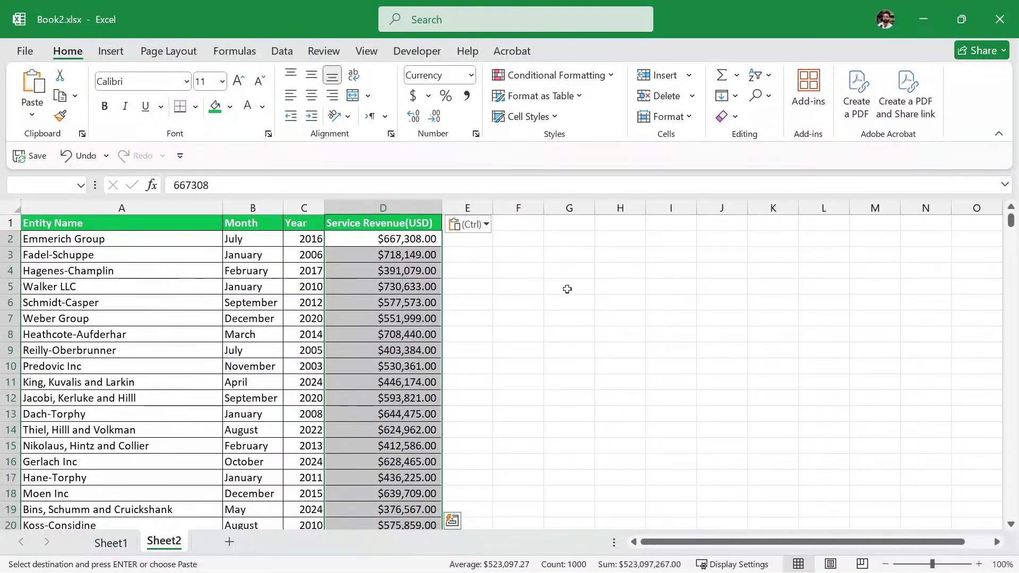
Add a Top 50 ranked rule with green fill to the D2:D1001 Service Revenue values.
{"action": "left_click", "coordinate": [536, 78]}
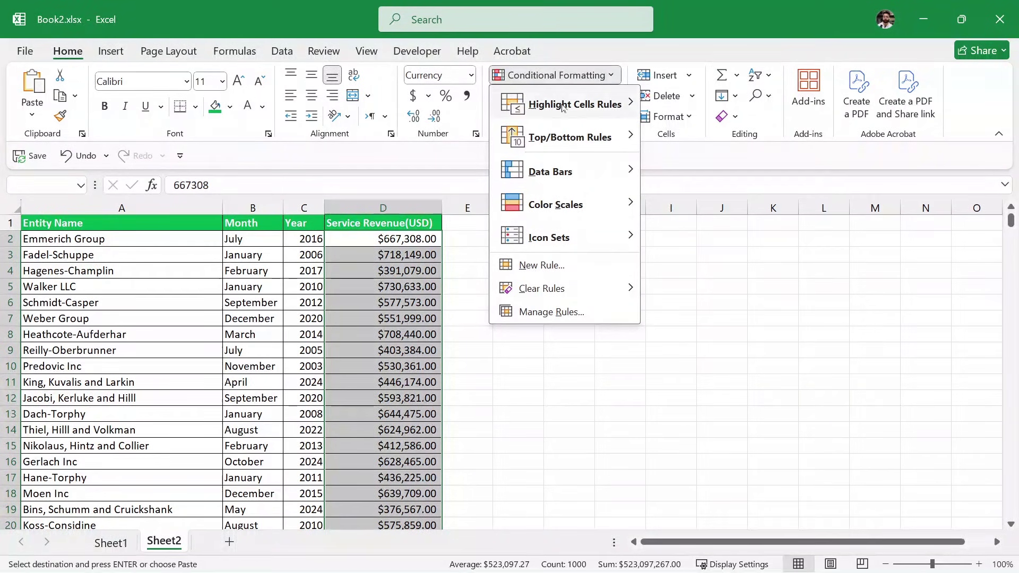
{"action": "mouse_move", "coordinate": [593, 136]}
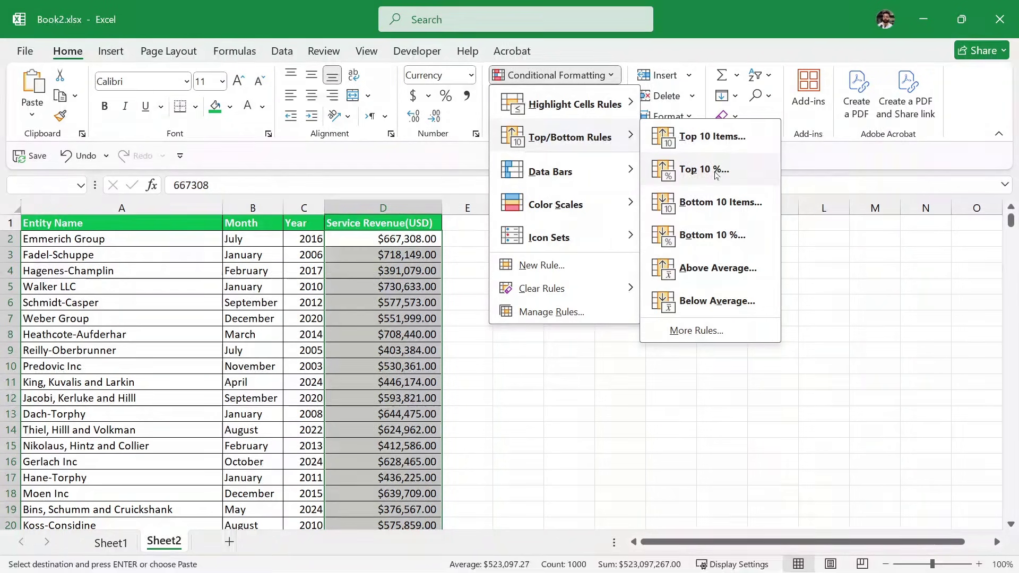
{"action": "left_click", "coordinate": [693, 326]}
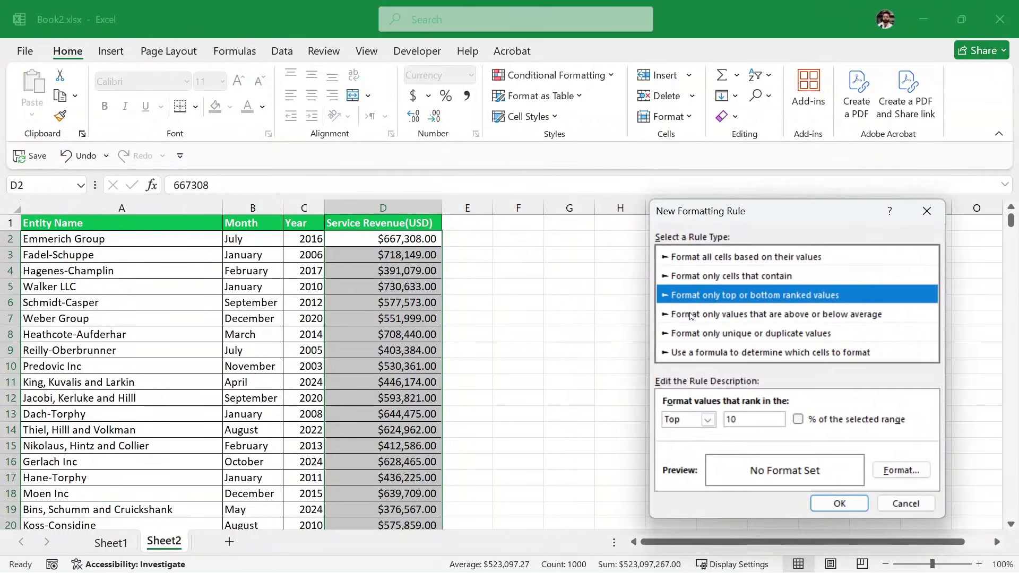
{"action": "double_click", "coordinate": [731, 419]}
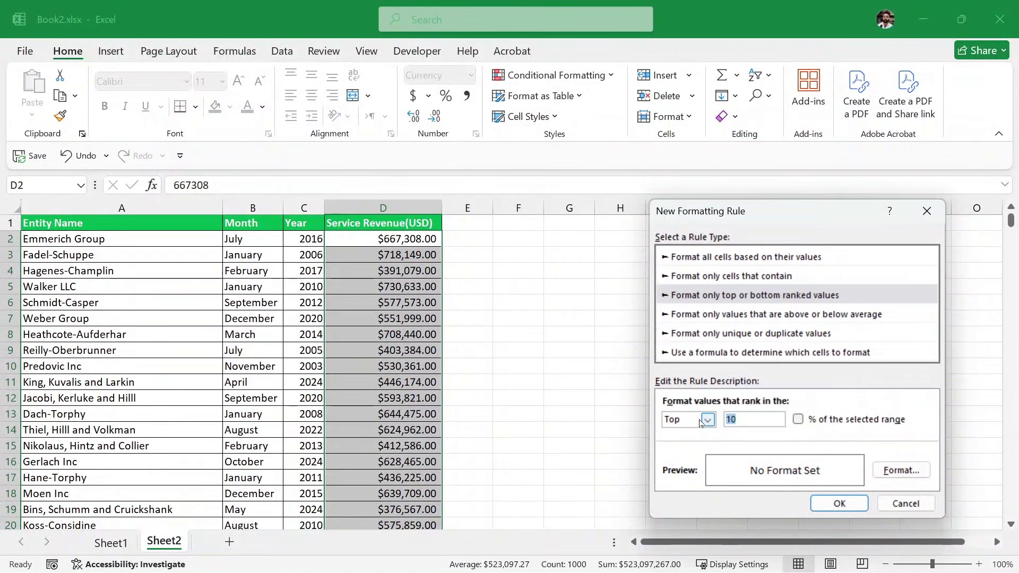
{"action": "type", "text": "50"}
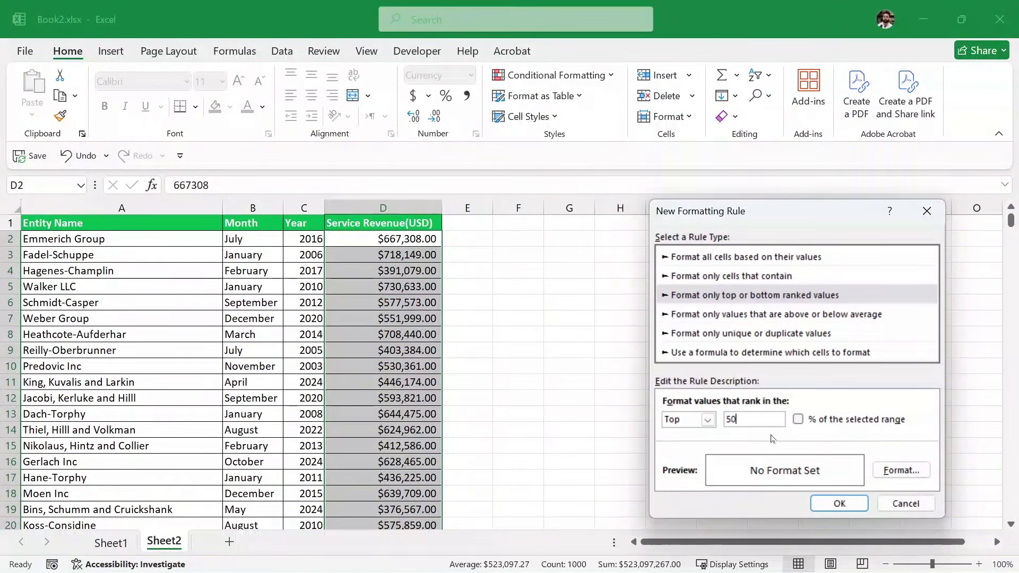
{"action": "left_click", "coordinate": [902, 470]}
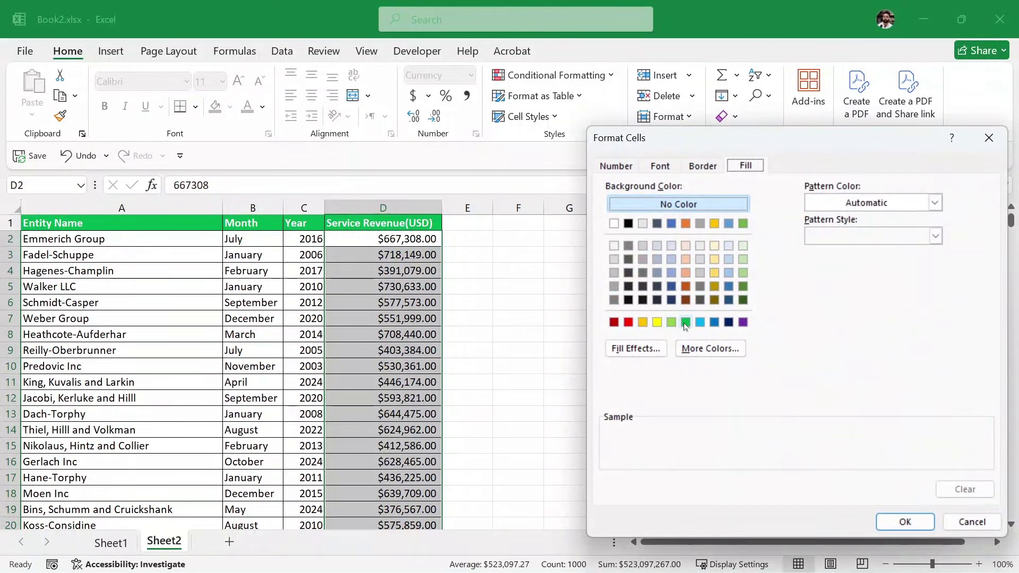
{"action": "left_click", "coordinate": [685, 323]}
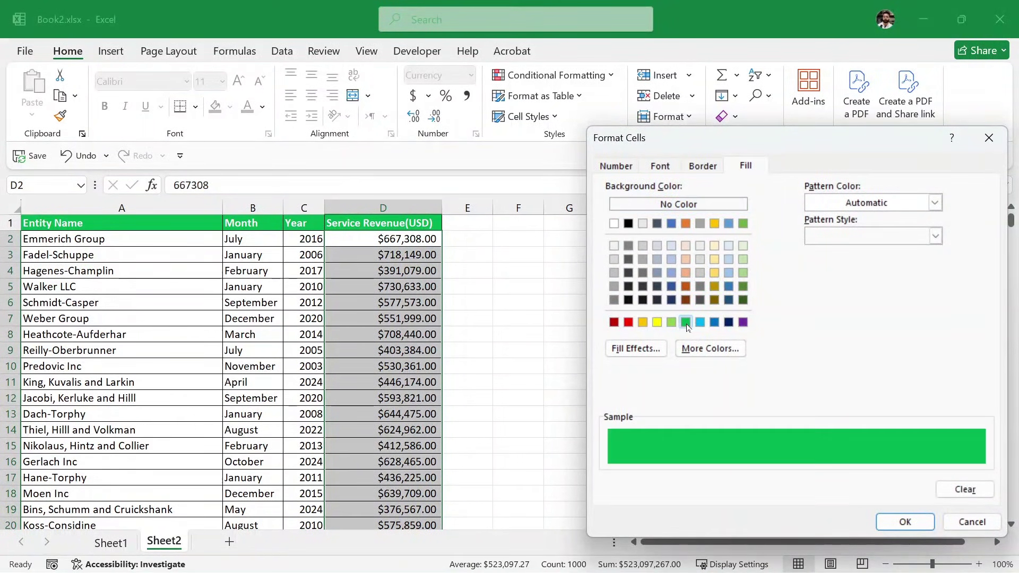
{"action": "left_click", "coordinate": [902, 520]}
{"action": "left_click", "coordinate": [840, 503]}
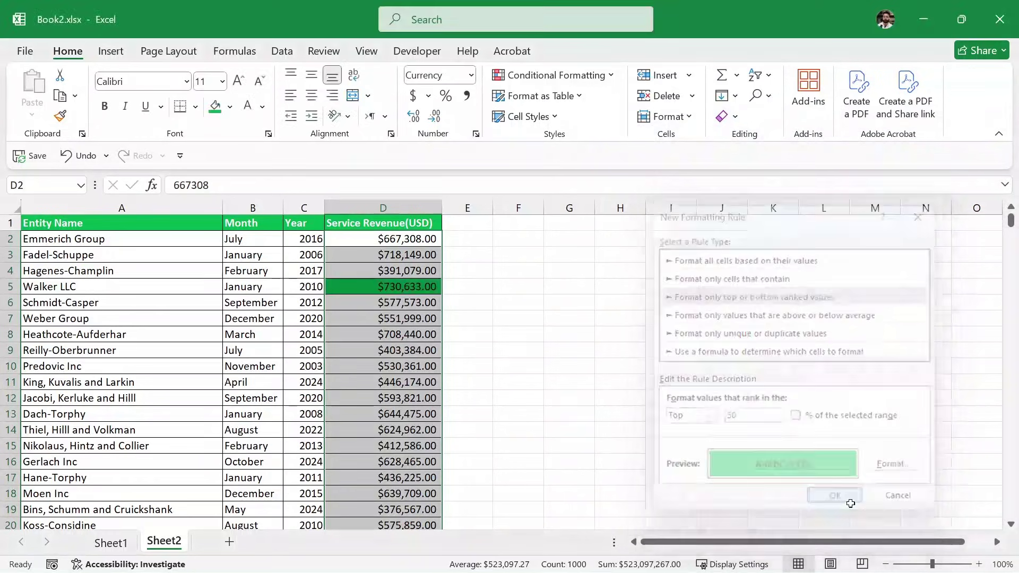
{"action": "left_click", "coordinate": [510, 320]}
{"action": "scroll", "coordinate": [510, 321], "scroll_direction": "down", "scroll_amount": 17}
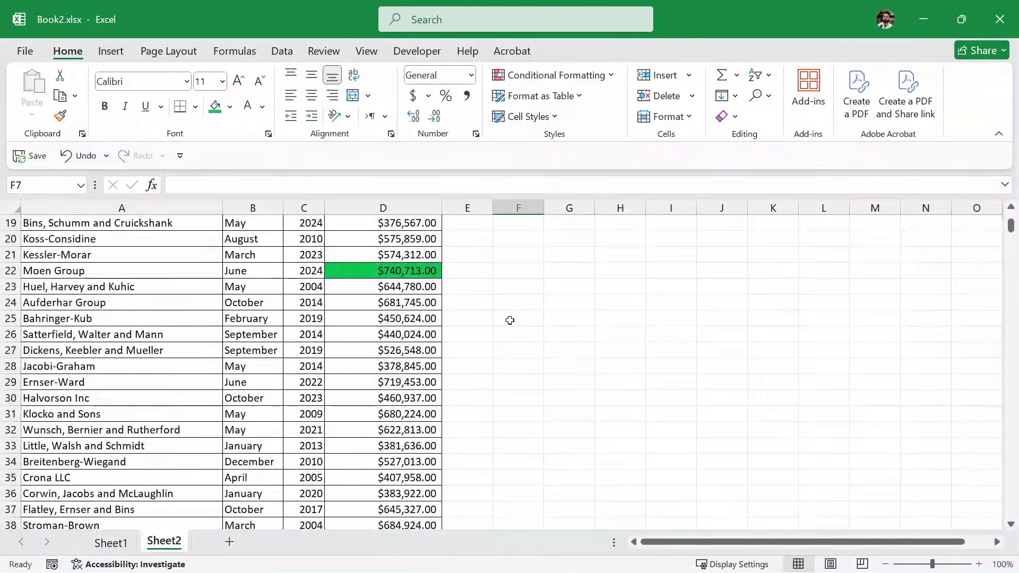
Return to D2 and reselect the Service Revenue values through D1001.
{"action": "scroll", "coordinate": [510, 320], "scroll_direction": "down", "scroll_amount": 20}
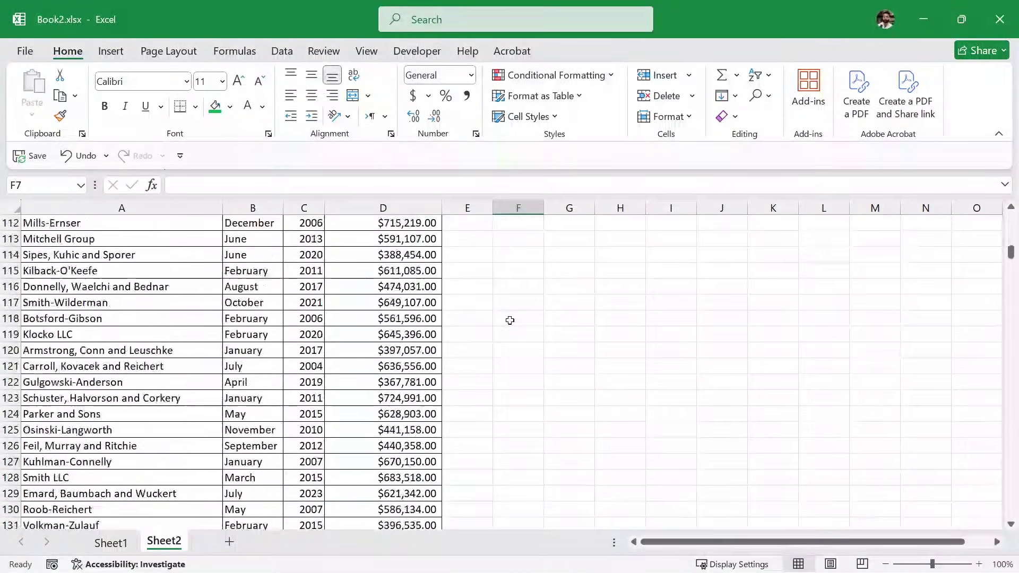
{"action": "scroll", "coordinate": [510, 320], "scroll_direction": "up", "scroll_amount": 8}
{"action": "scroll", "coordinate": [510, 320], "scroll_direction": "up", "scroll_amount": 20}
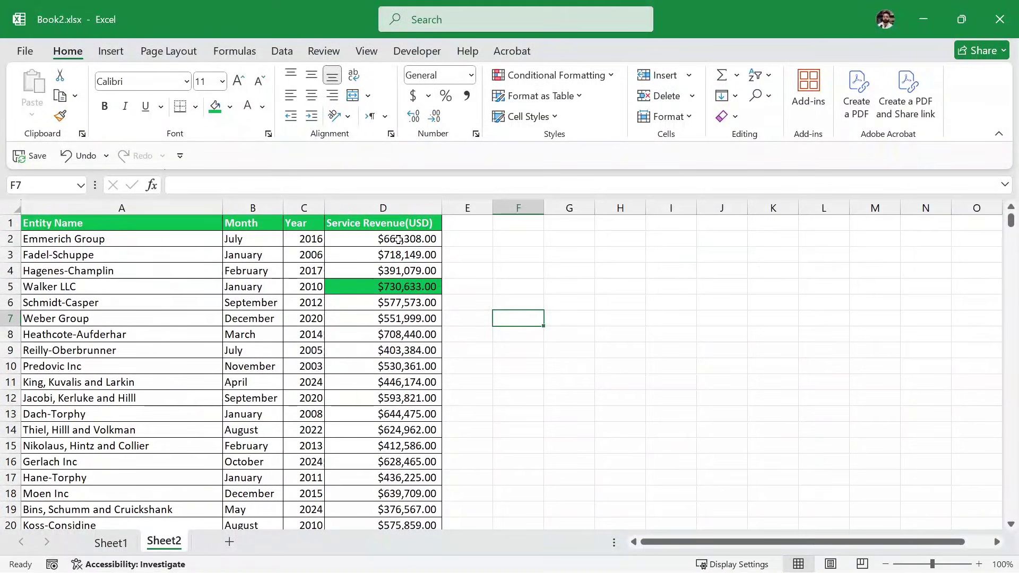
{"action": "key", "text": "Left"}
{"action": "key", "text": "Left"}
{"action": "key", "text": "Up"}
{"action": "key", "text": "Up"}
{"action": "key", "text": "Up"}
{"action": "key", "text": "Up"}
{"action": "key", "text": "Up"}
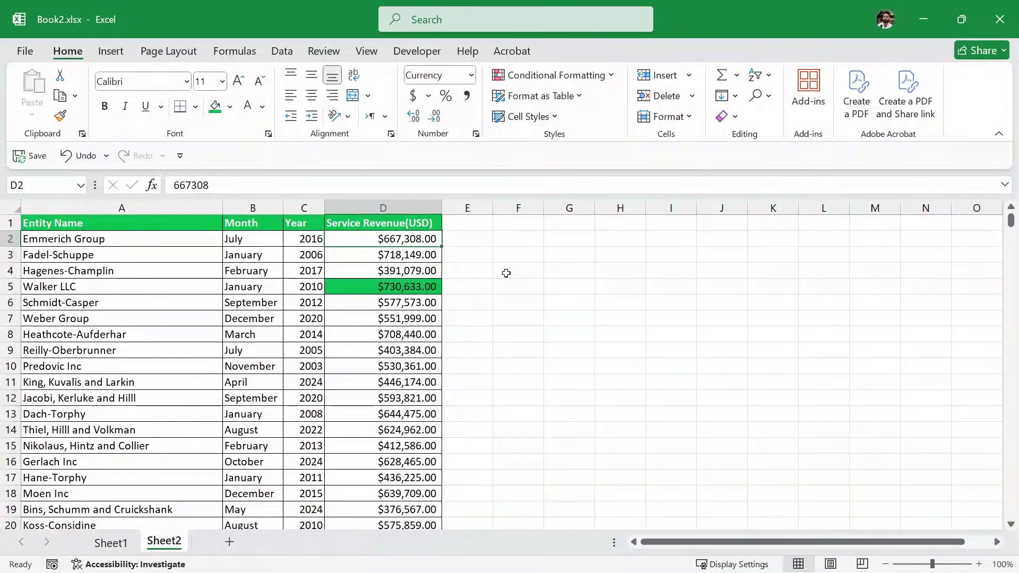
{"action": "key", "text": "ctrl+shift+Down"}
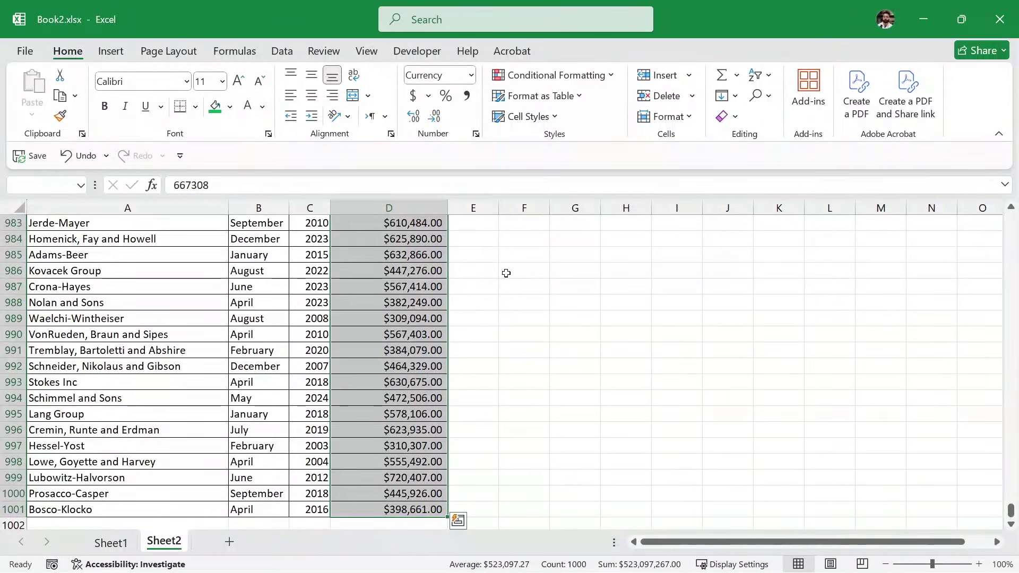
In the Rules Manager, start a new bottom-ranked rule with a rank of 50.
{"action": "left_click", "coordinate": [545, 81]}
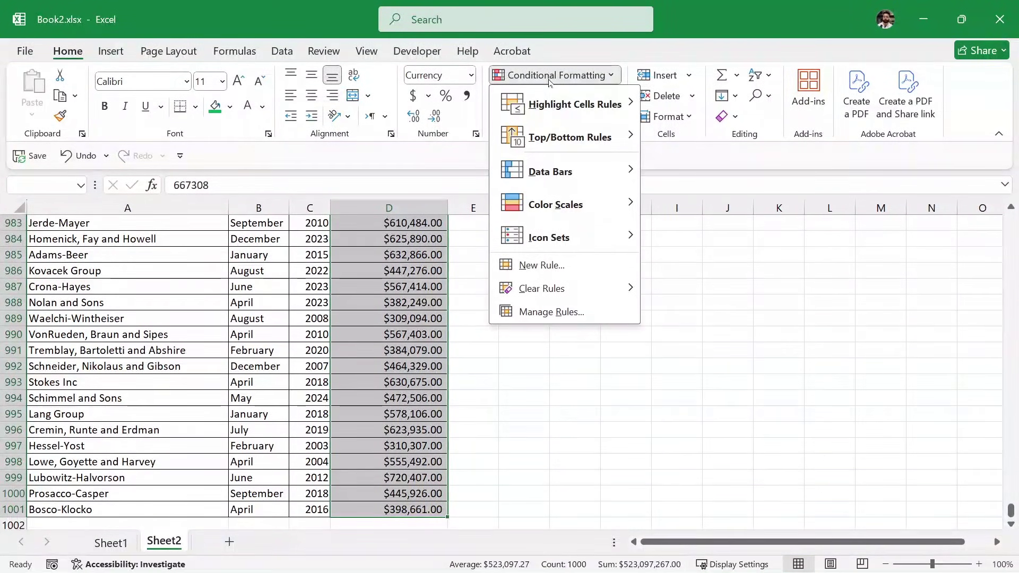
{"action": "left_click", "coordinate": [544, 314]}
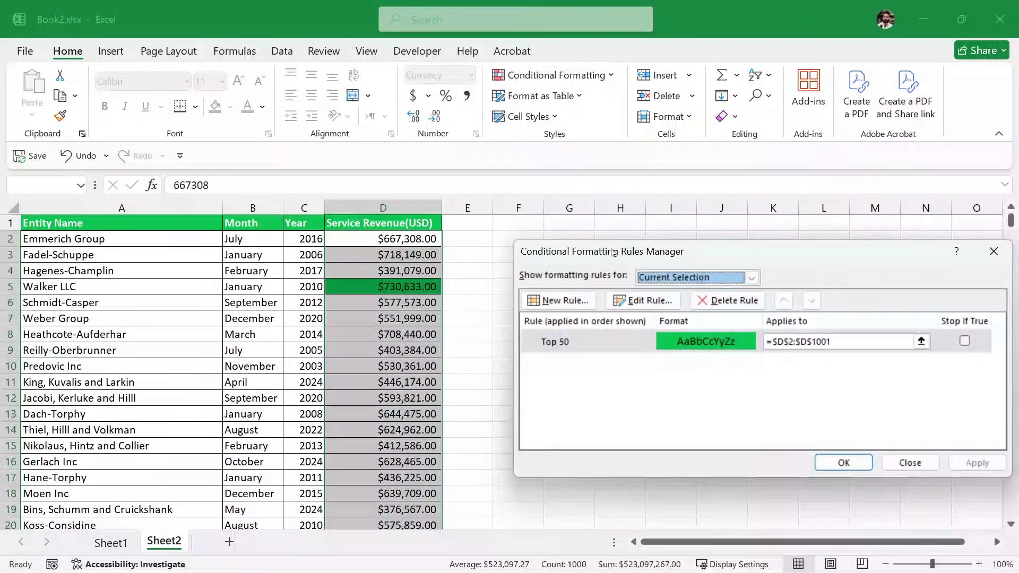
{"action": "left_click_drag", "start_coordinate": [690, 193], "coordinate": [479, 163]}
{"action": "left_click", "coordinate": [440, 253]}
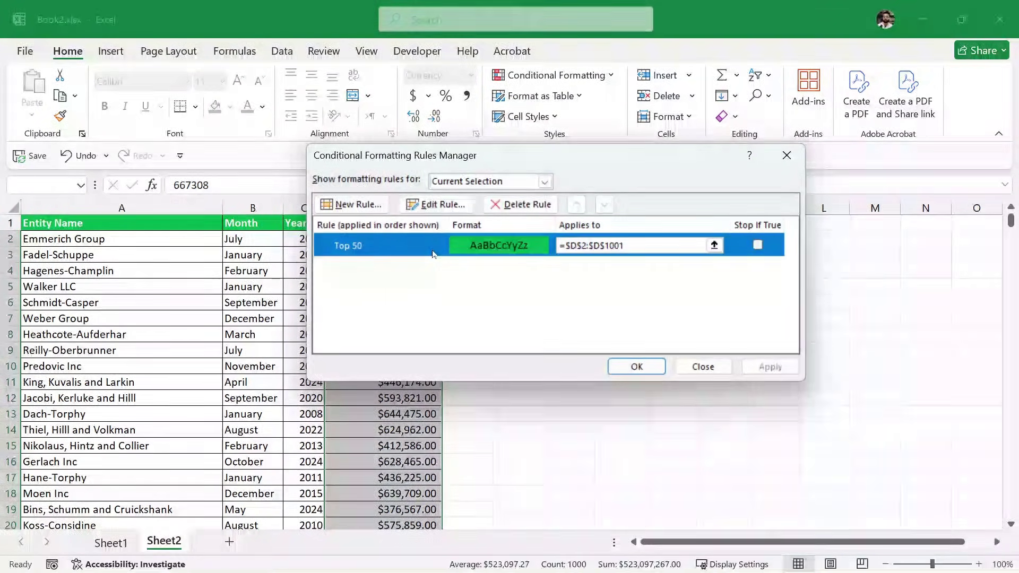
{"action": "left_click", "coordinate": [357, 205]}
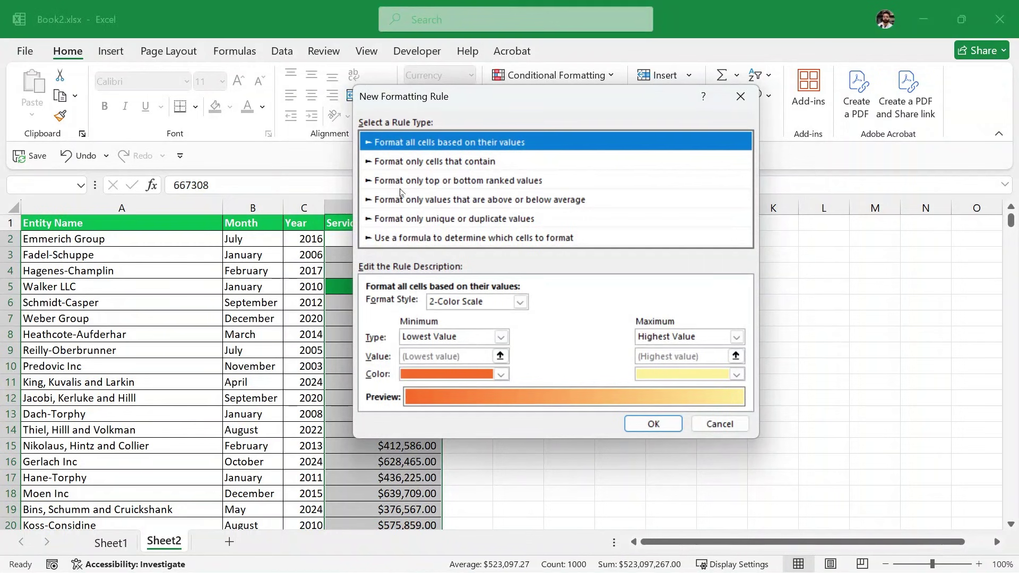
{"action": "left_click", "coordinate": [470, 181]}
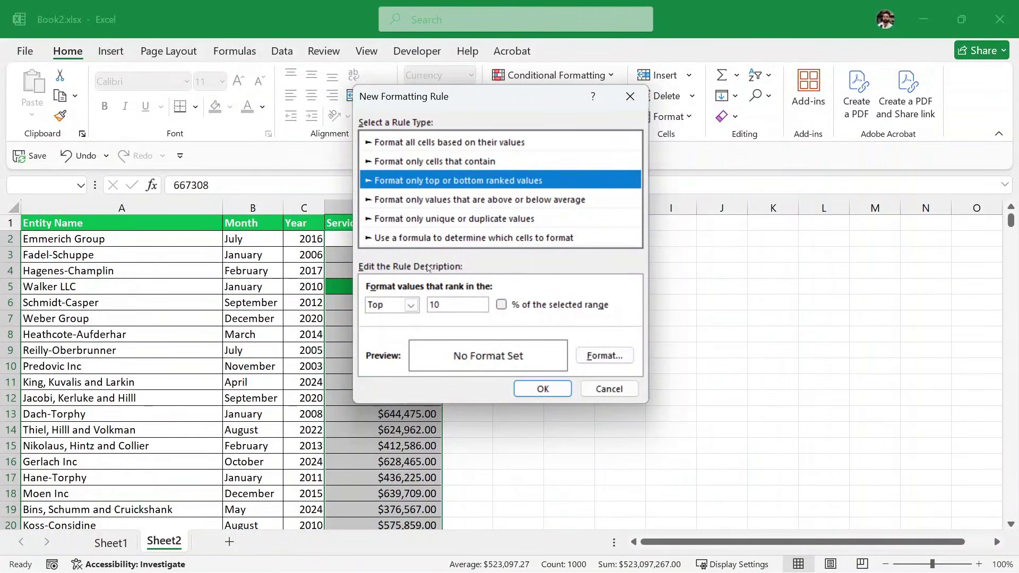
{"action": "left_click", "coordinate": [410, 306]}
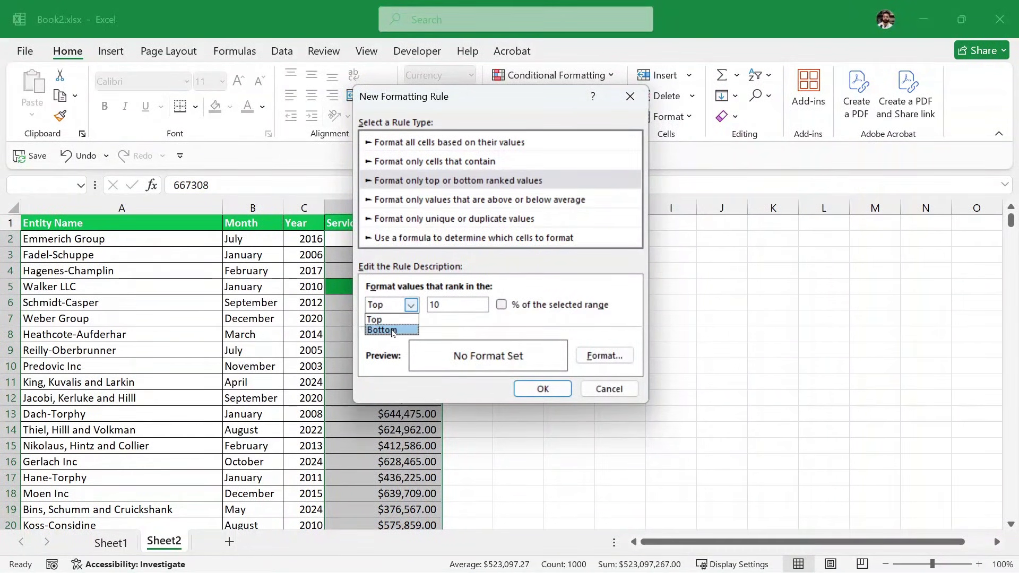
{"action": "left_click", "coordinate": [398, 330]}
{"action": "key", "text": "Tab"}
{"action": "type", "text": "5"}
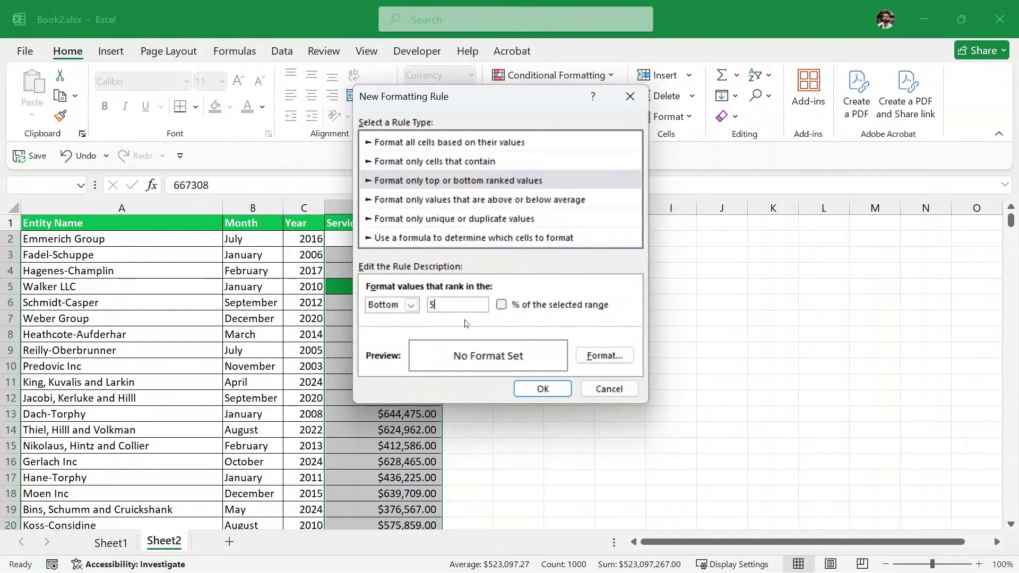
Give the Bottom 50 rule a red fill and apply it alongside the Top 50 rule.
{"action": "left_click", "coordinate": [605, 359]}
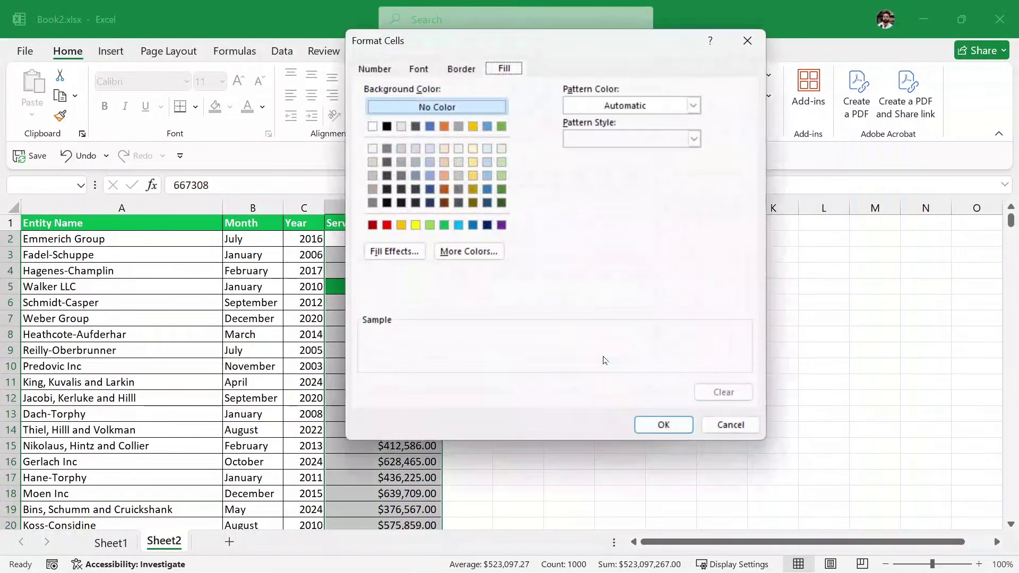
{"action": "left_click", "coordinate": [387, 225]}
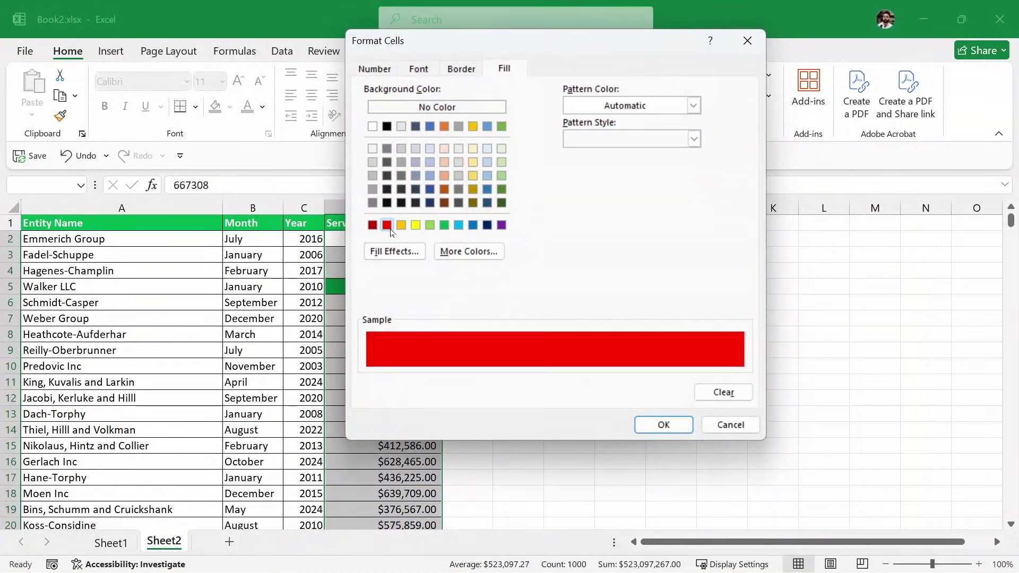
{"action": "left_click", "coordinate": [678, 425]}
{"action": "left_click", "coordinate": [543, 388]}
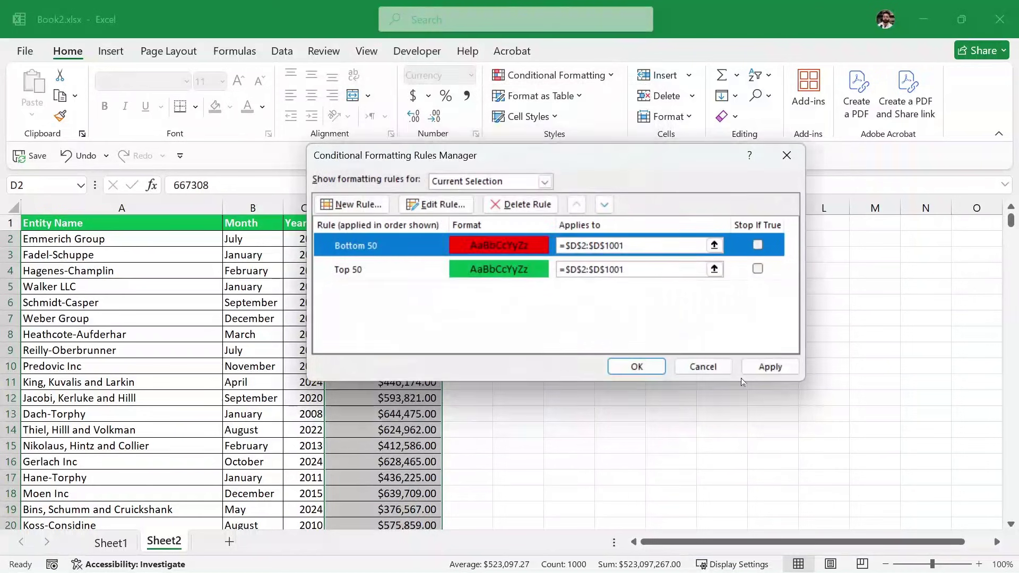
{"action": "left_click", "coordinate": [636, 366]}
{"action": "left_click", "coordinate": [518, 318]}
{"action": "scroll", "coordinate": [590, 343], "scroll_direction": "down", "scroll_amount": 6}
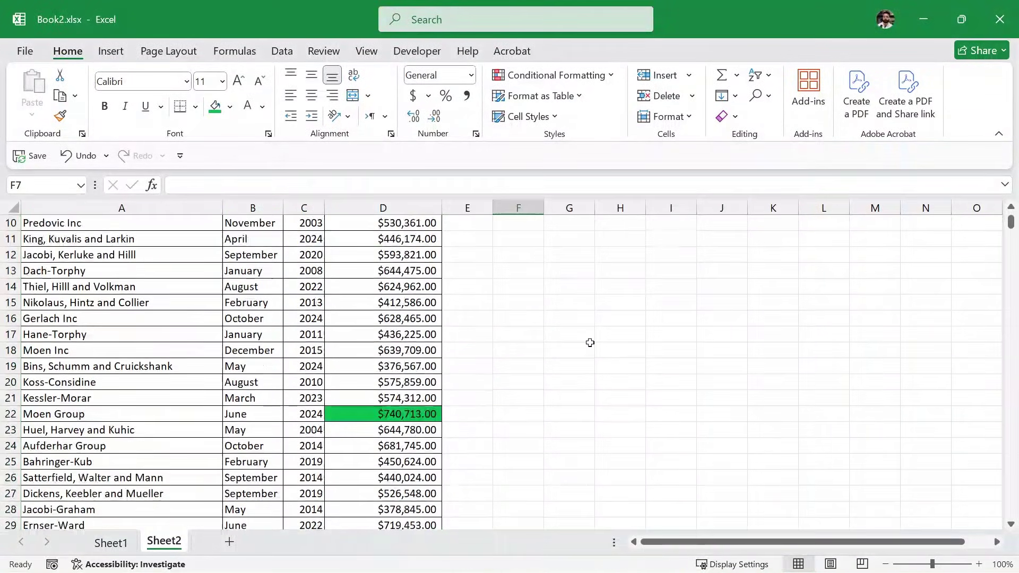
{"action": "scroll", "coordinate": [590, 343], "scroll_direction": "down", "scroll_amount": 7}
{"action": "scroll", "coordinate": [589, 344], "scroll_direction": "up", "scroll_amount": 3}
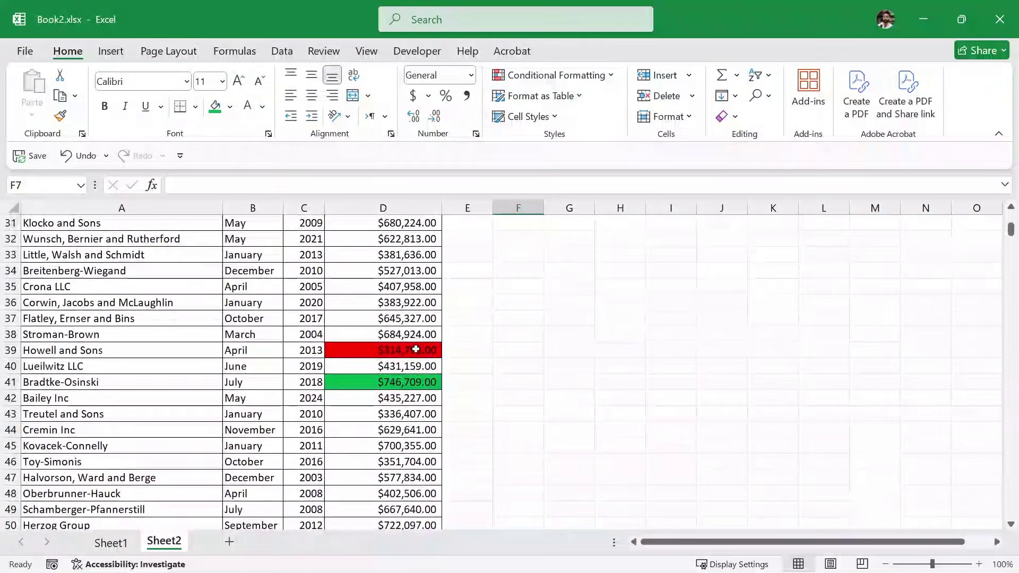
{"action": "left_click", "coordinate": [383, 350]}
{"action": "scroll", "coordinate": [524, 363], "scroll_direction": "down", "scroll_amount": 17}
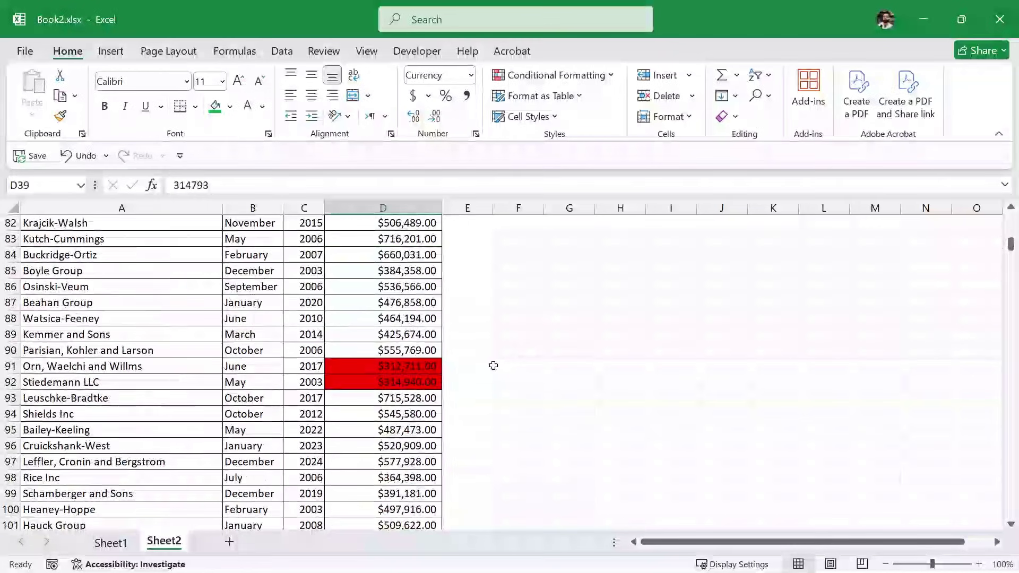
{"action": "left_click", "coordinate": [428, 367]}
{"action": "left_click", "coordinate": [430, 382]}
{"action": "scroll", "coordinate": [522, 384], "scroll_direction": "down", "scroll_amount": 7}
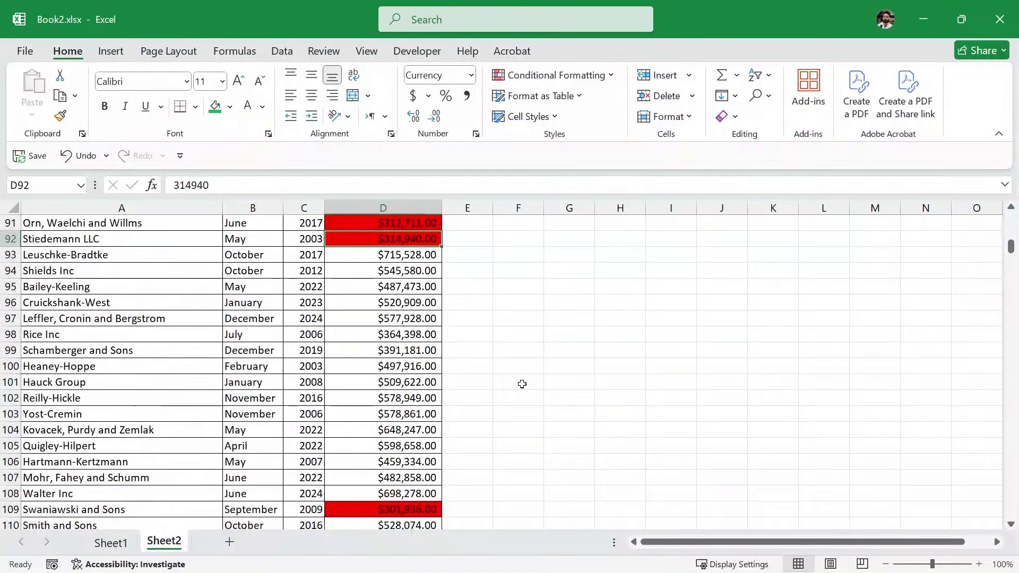
{"action": "scroll", "coordinate": [522, 384], "scroll_direction": "down", "scroll_amount": 17}
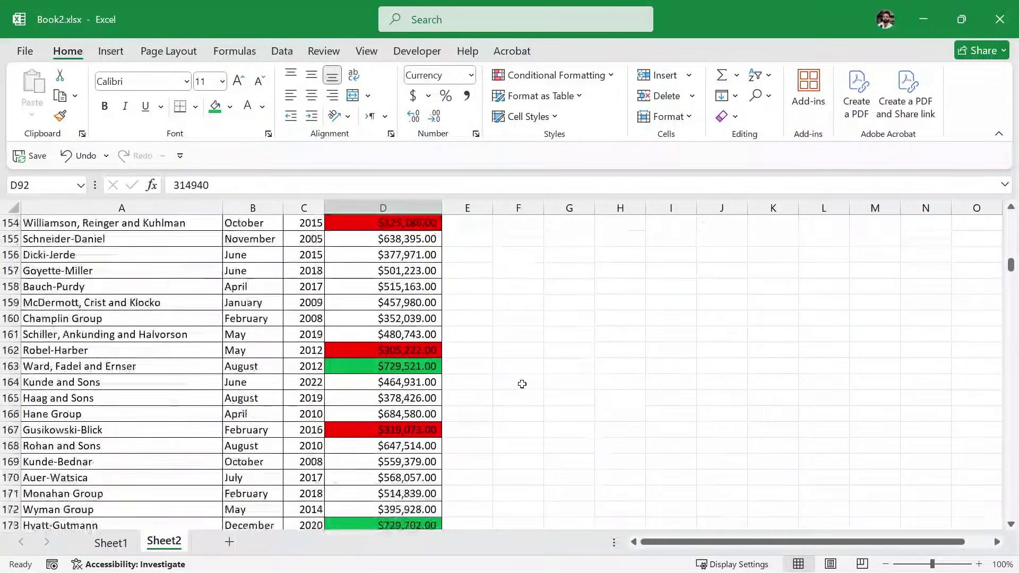
{"action": "scroll", "coordinate": [523, 383], "scroll_direction": "up", "scroll_amount": 1}
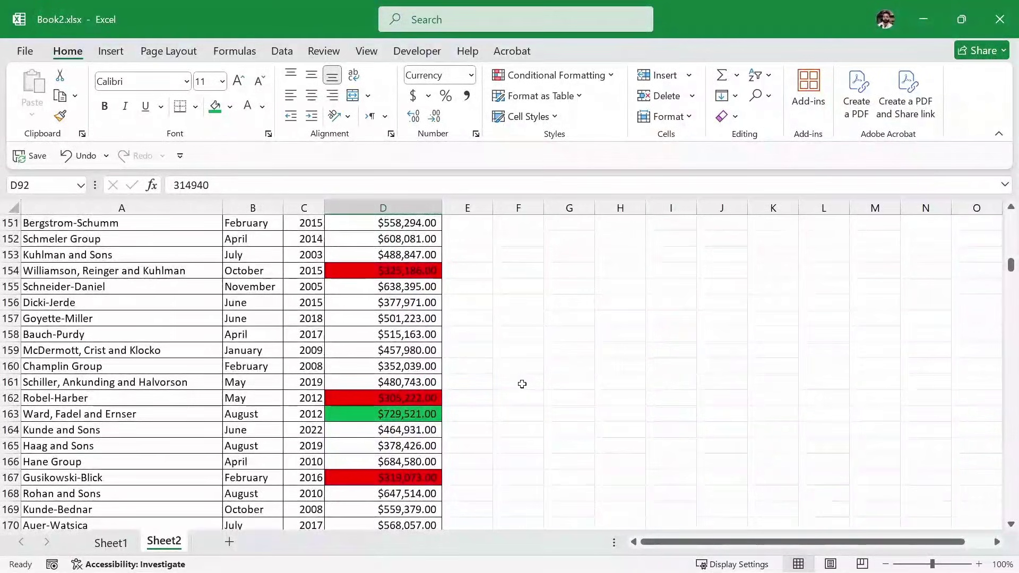